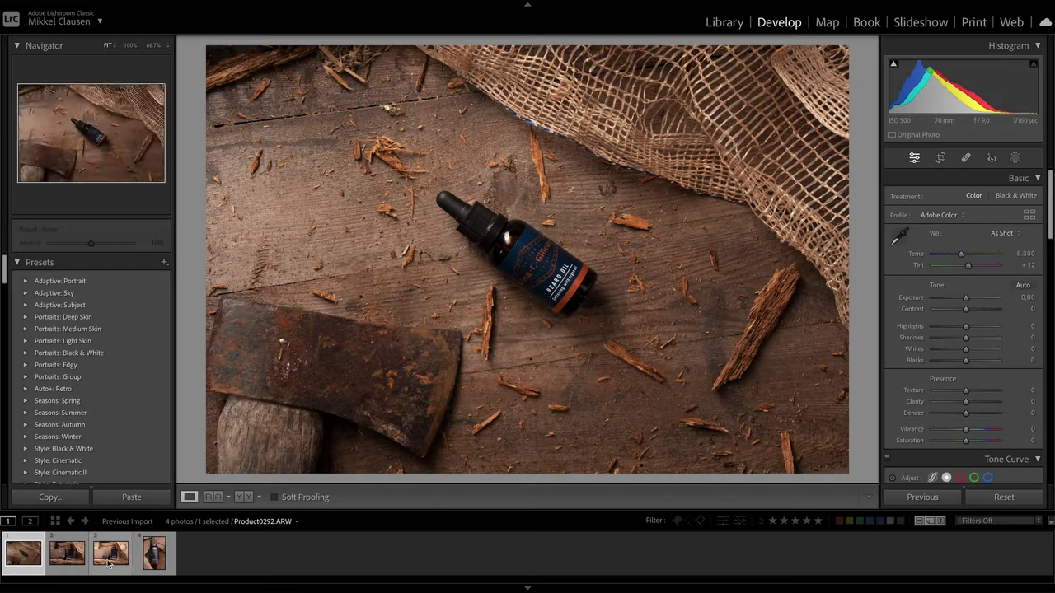
# Pick Product0243.ARW from the filmstrip and collapse every right-panel adjustment section.
pyautogui.click(59, 558)
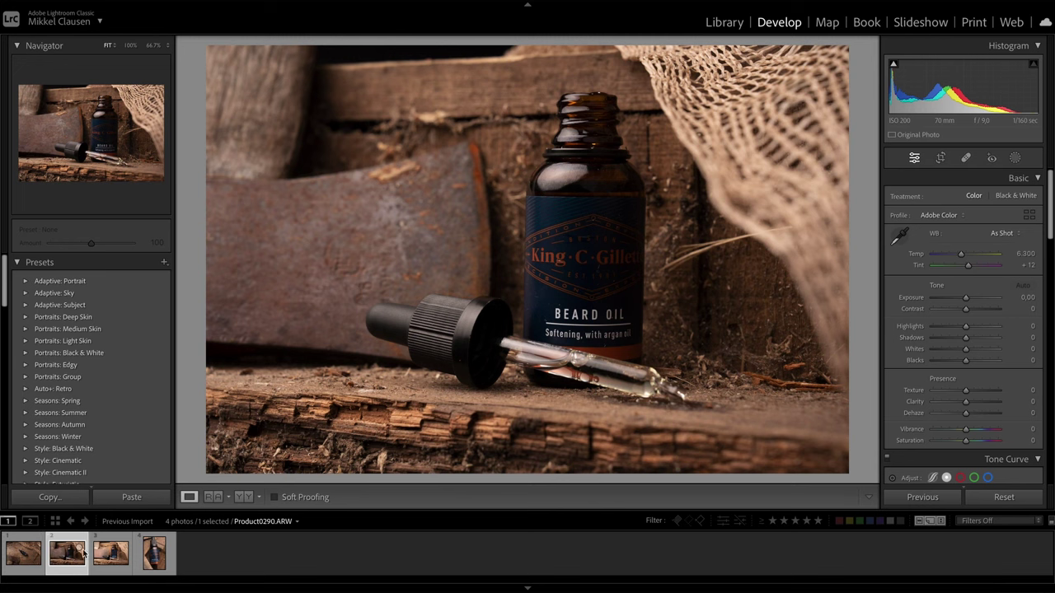
pyautogui.click(113, 559)
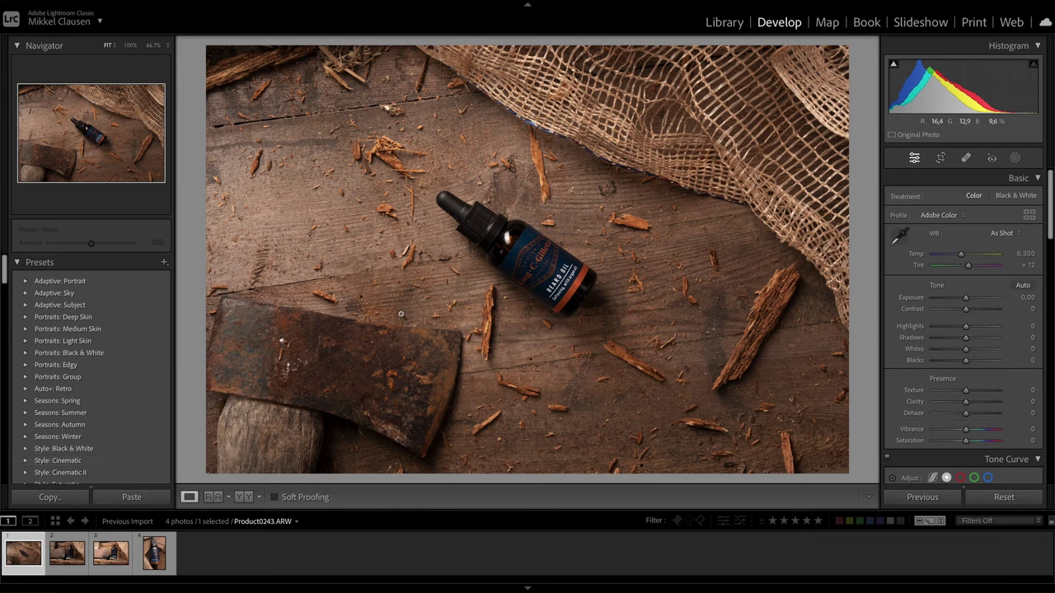
pyautogui.keyDown('ctrl'); pyautogui.click(1018, 178); pyautogui.keyUp('ctrl')
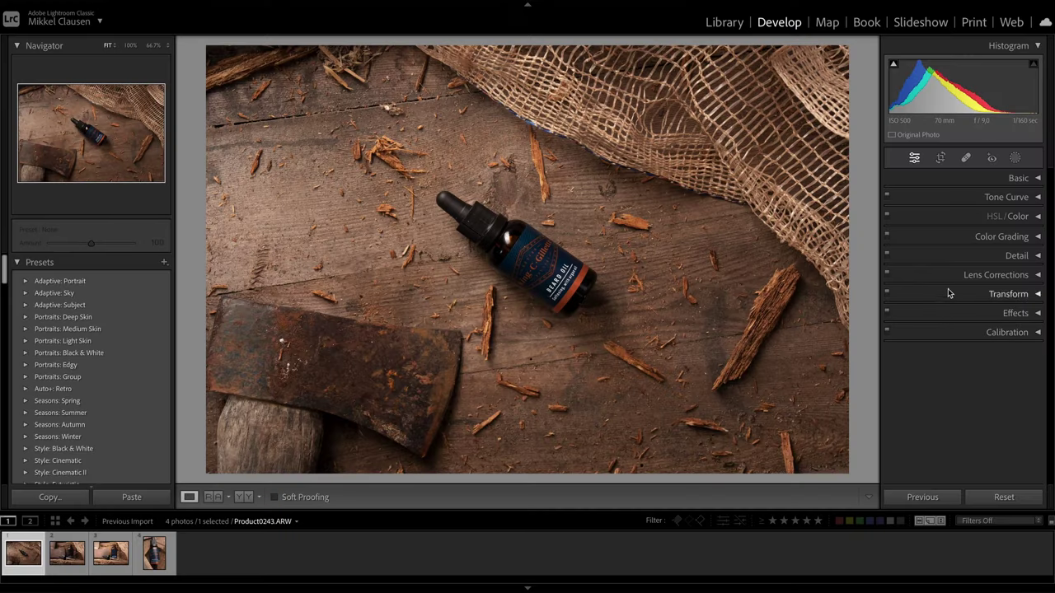
# Enable lens profile corrections and set the manual Distortion Amount to -6.
pyautogui.click(947, 276)
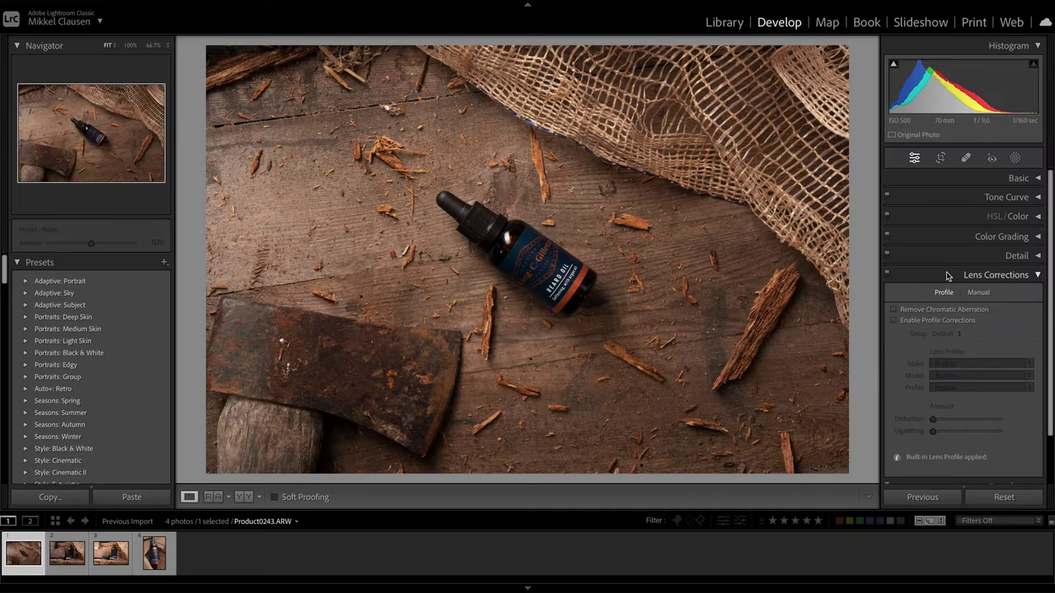
pyautogui.click(895, 321)
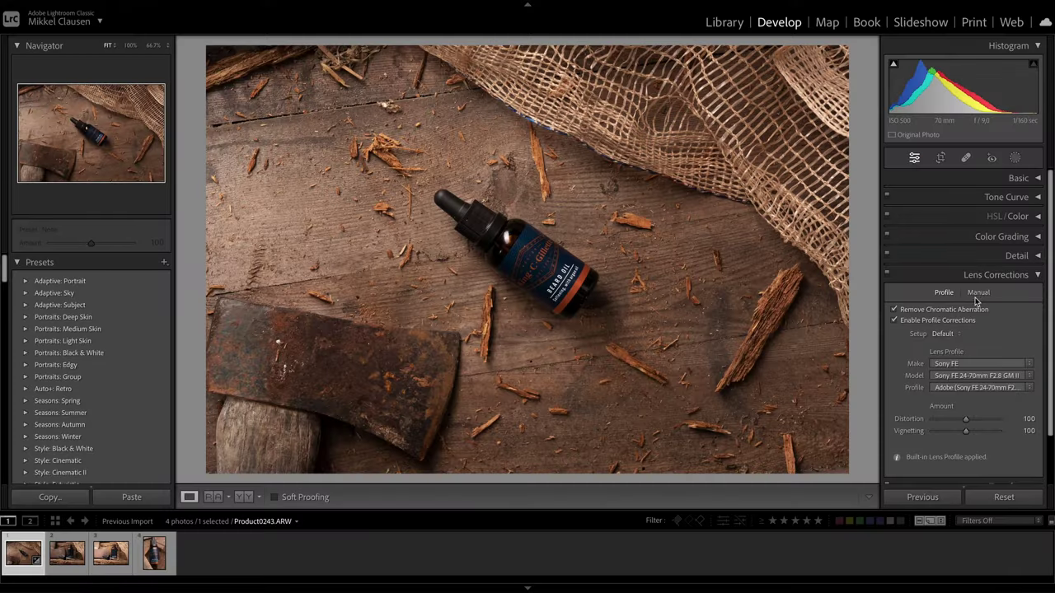
pyautogui.click(977, 294)
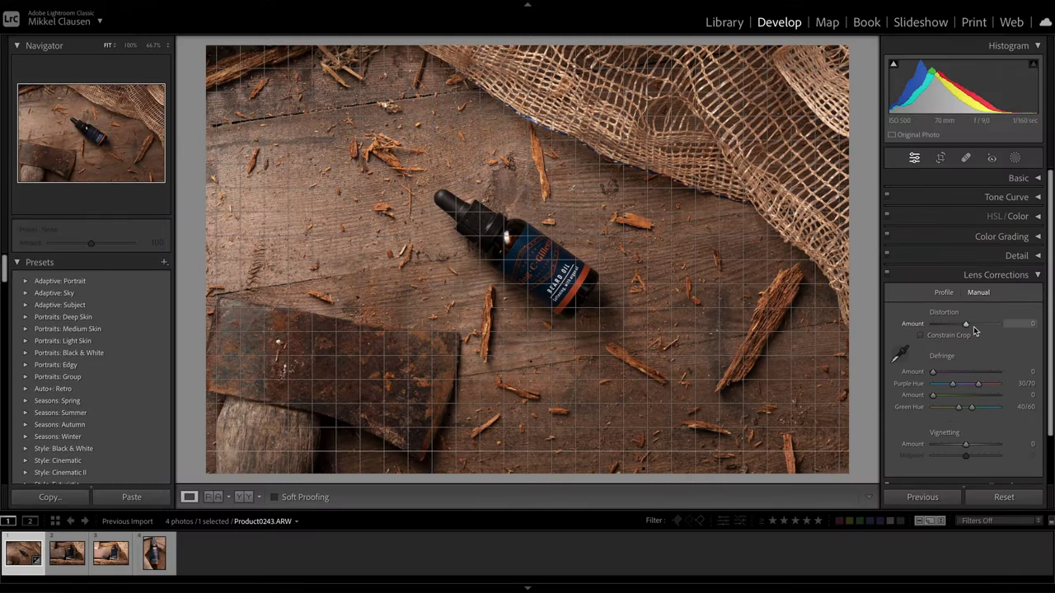
pyautogui.moveTo(969, 326)
pyautogui.mouseDown()
pyautogui.moveTo(993, 326)
pyautogui.moveTo(919, 331)
pyautogui.moveTo(965, 333)
pyautogui.mouseUp()
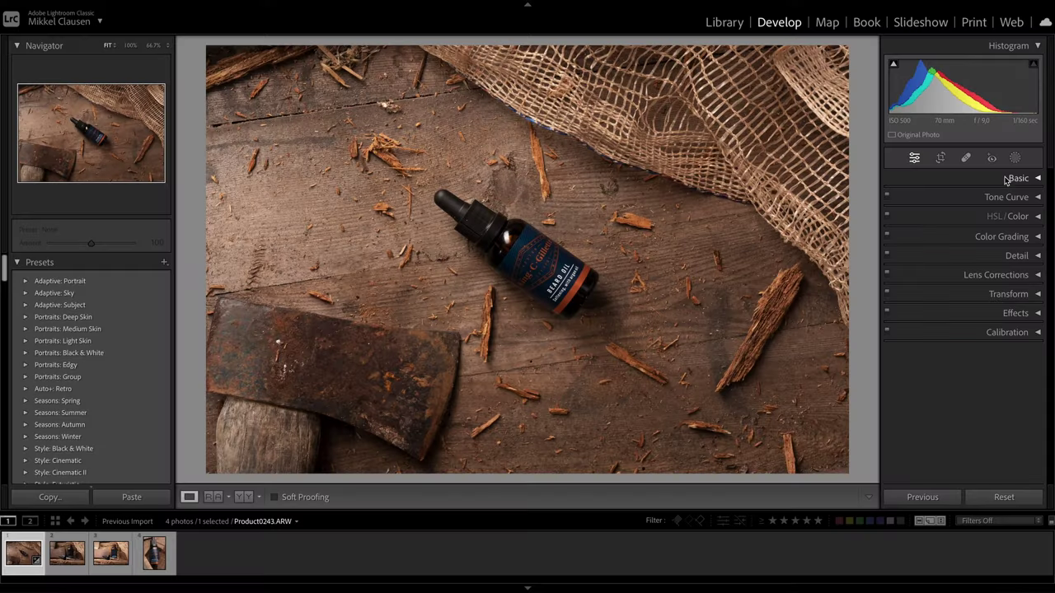
# Set Exposure to +0.25 in the Basic panel, keeping the original Temp after a trial.
pyautogui.click(1005, 179)
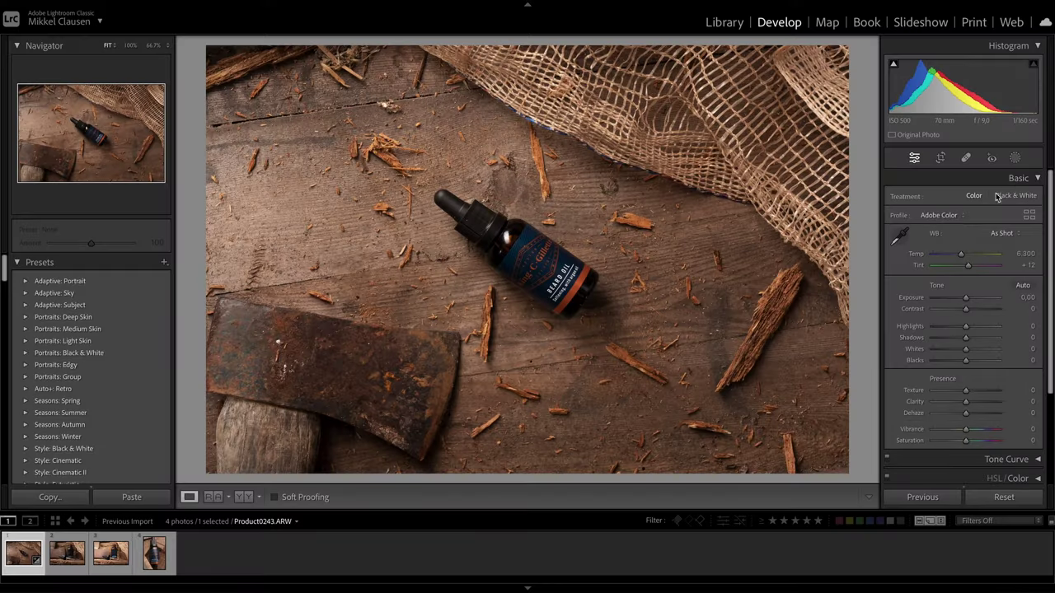
pyautogui.moveTo(965, 302); pyautogui.dragTo(986, 338)
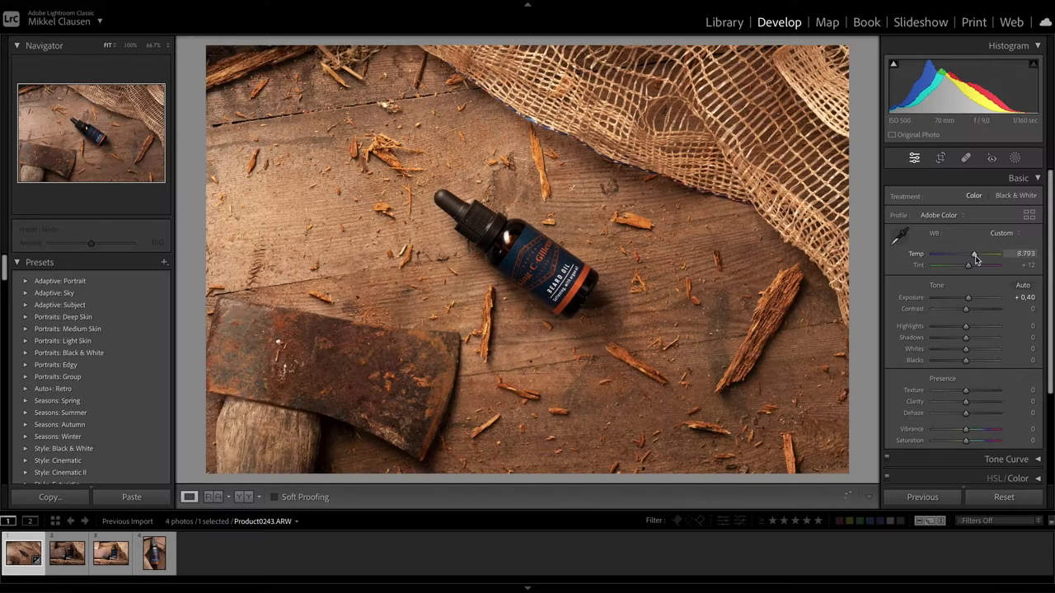
pyautogui.moveTo(975, 257); pyautogui.dragTo(952, 261)
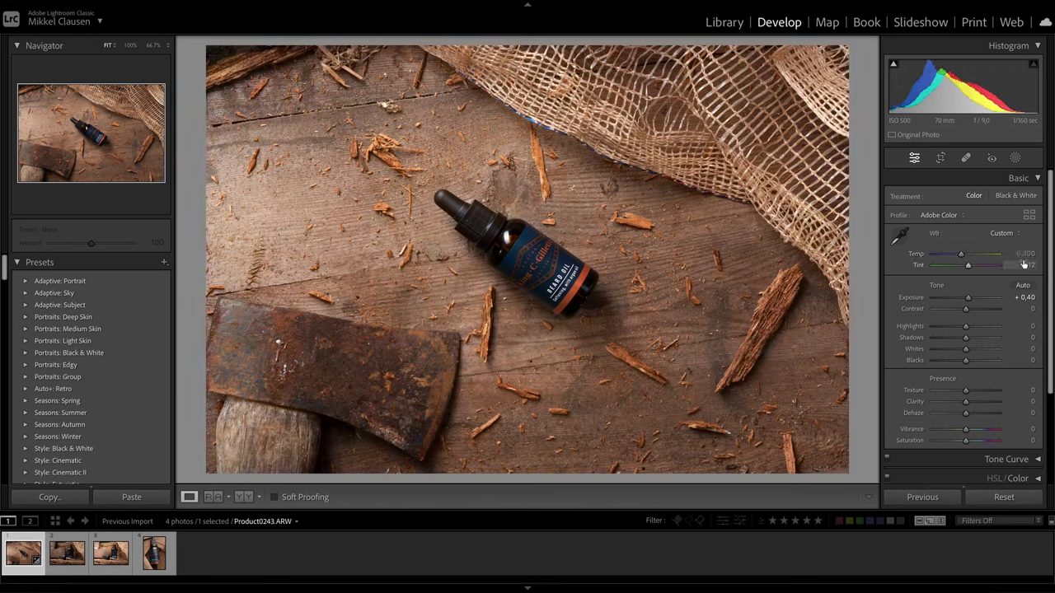
pyautogui.doubleClick(967, 299)
pyautogui.moveTo(966, 298); pyautogui.dragTo(968, 298)
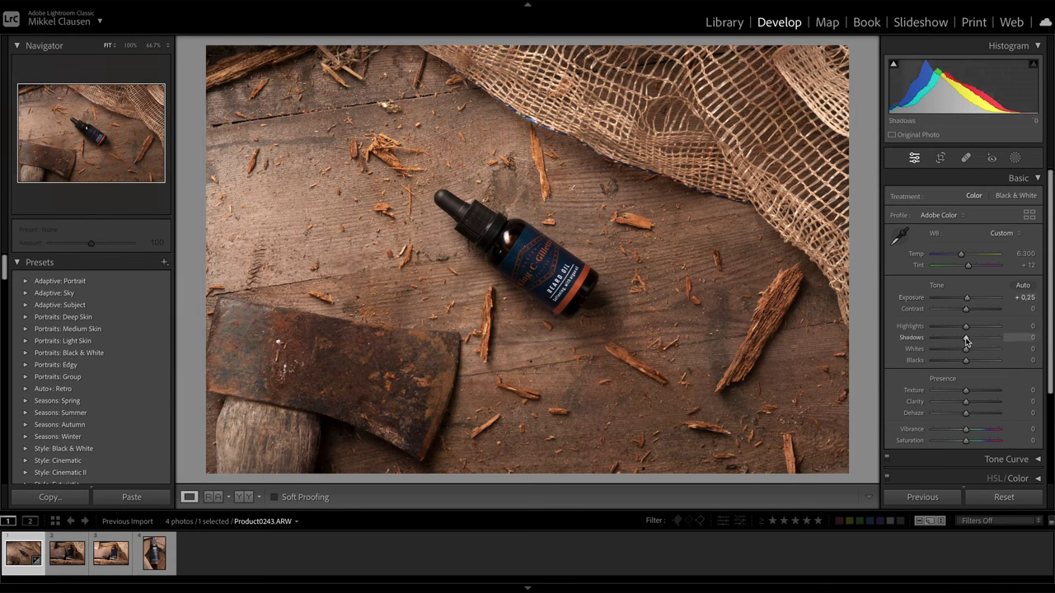
# Lift Shadows to +29 and set Highlights to +64.
pyautogui.moveTo(981, 342)
pyautogui.mouseDown()
pyautogui.moveTo(956, 340)
pyautogui.moveTo(975, 344)
pyautogui.mouseUp()
pyautogui.moveTo(965, 326); pyautogui.dragTo(1036, 329)
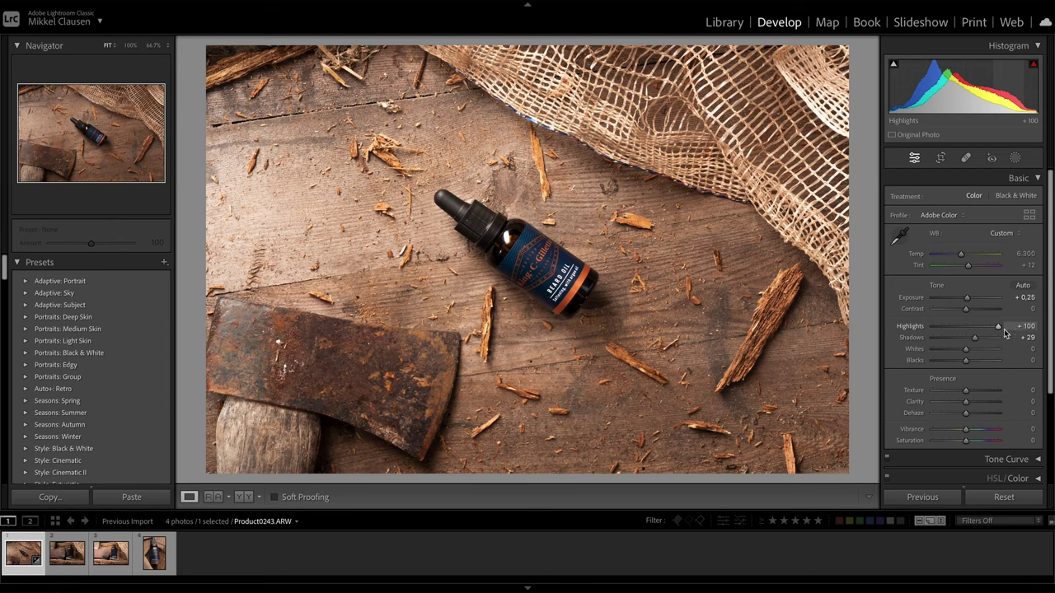
pyautogui.moveTo(992, 333); pyautogui.dragTo(960, 402)
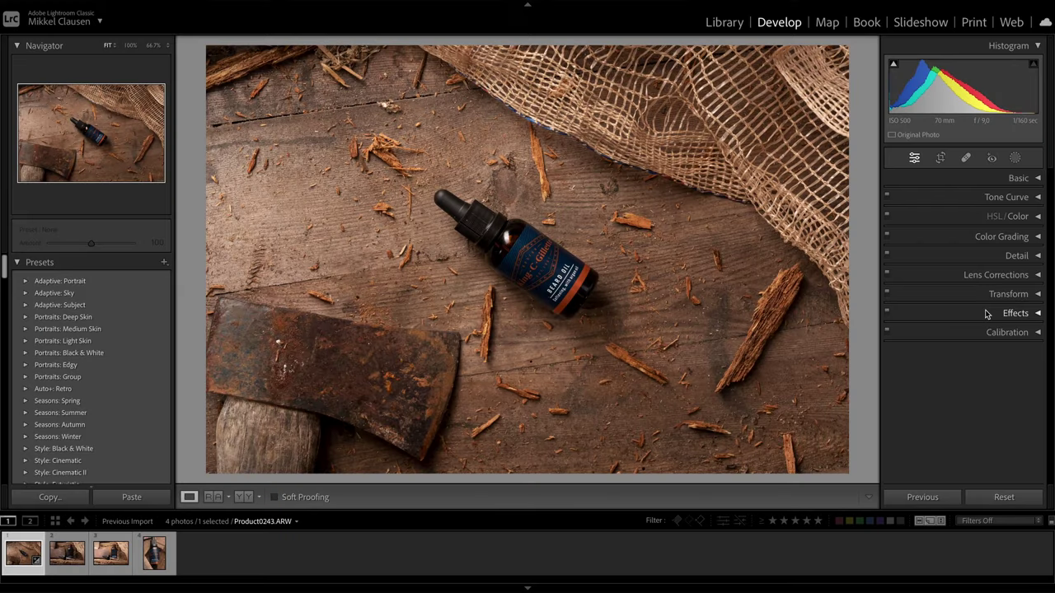
# Test Red Primary Hue at both extremes in Calibration and reset it to 0.
pyautogui.click(975, 333)
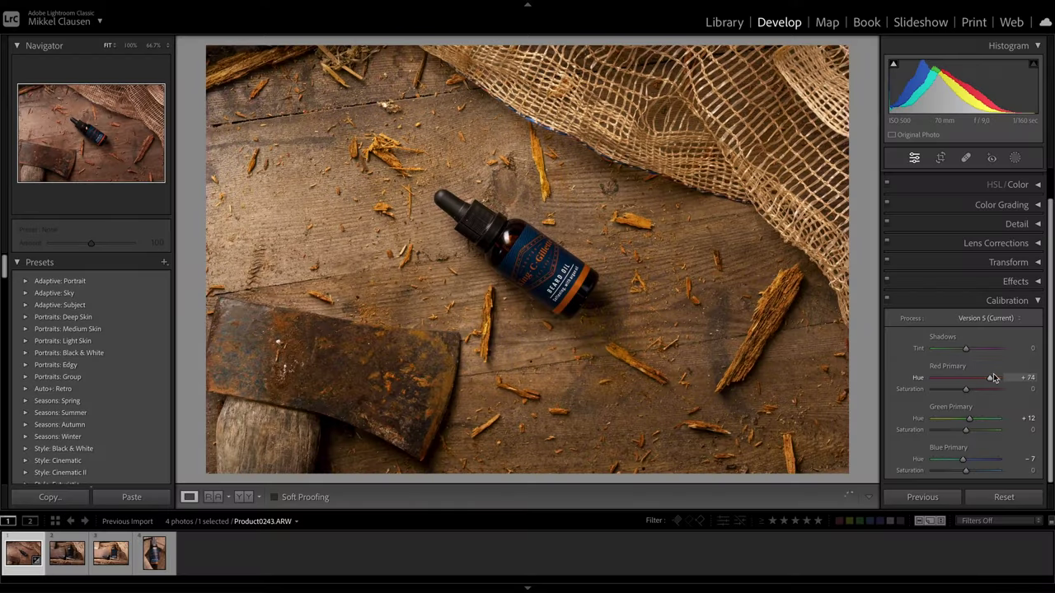
pyautogui.moveTo(994, 378); pyautogui.dragTo(1033, 373)
pyautogui.moveTo(961, 385); pyautogui.dragTo(1029, 375)
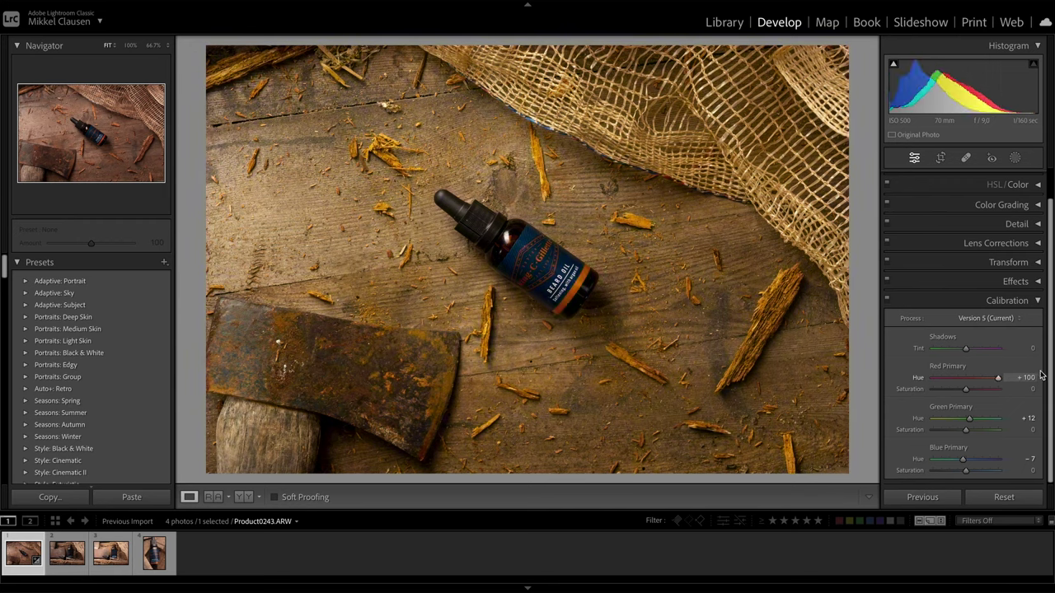
pyautogui.doubleClick(963, 376)
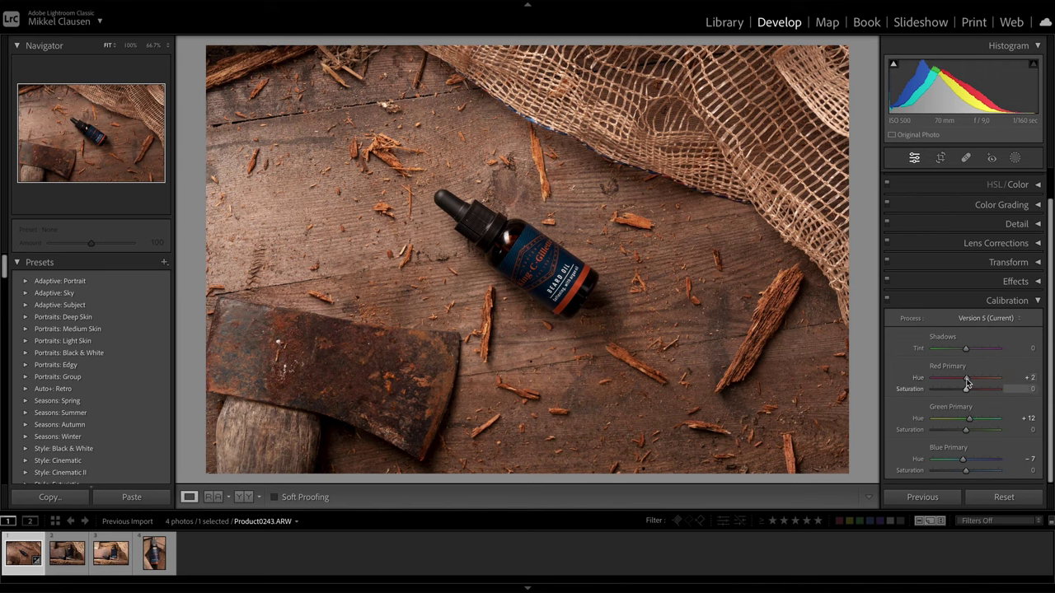
# Set Green Primary Hue to +13 and Blue Primary Hue to -19.
pyautogui.moveTo(1025, 421); pyautogui.dragTo(1051, 420)
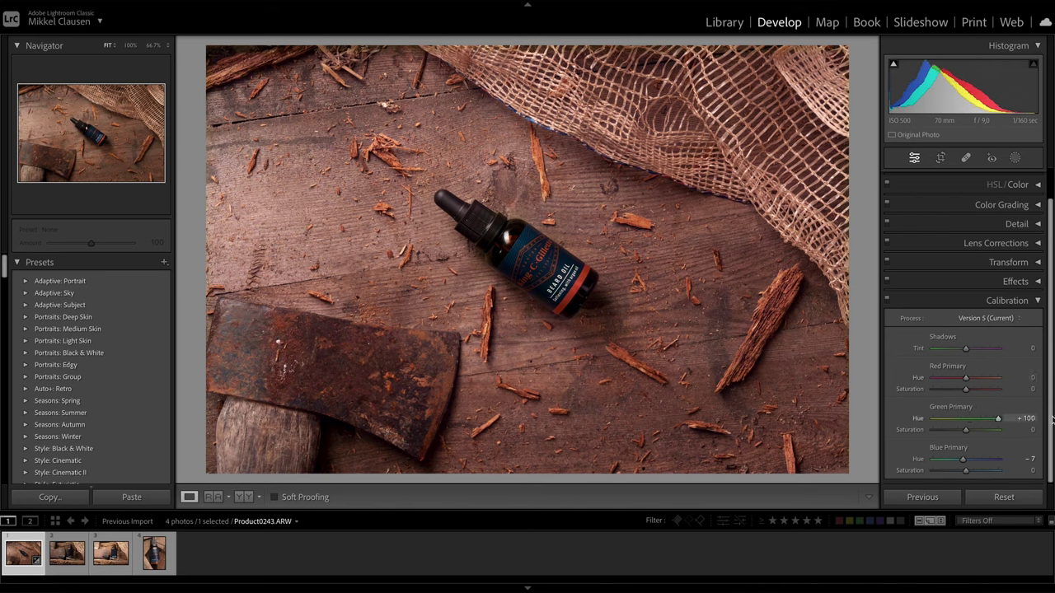
pyautogui.moveTo(950, 426); pyautogui.dragTo(888, 426)
pyautogui.moveTo(964, 425); pyautogui.dragTo(965, 456)
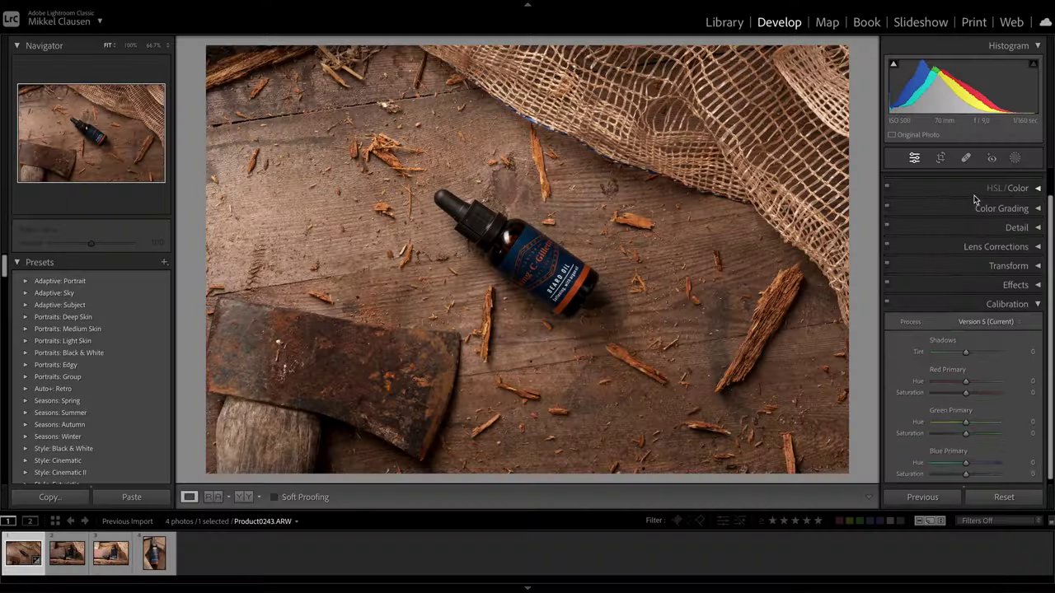
pyautogui.click(973, 191)
pyautogui.click(999, 195)
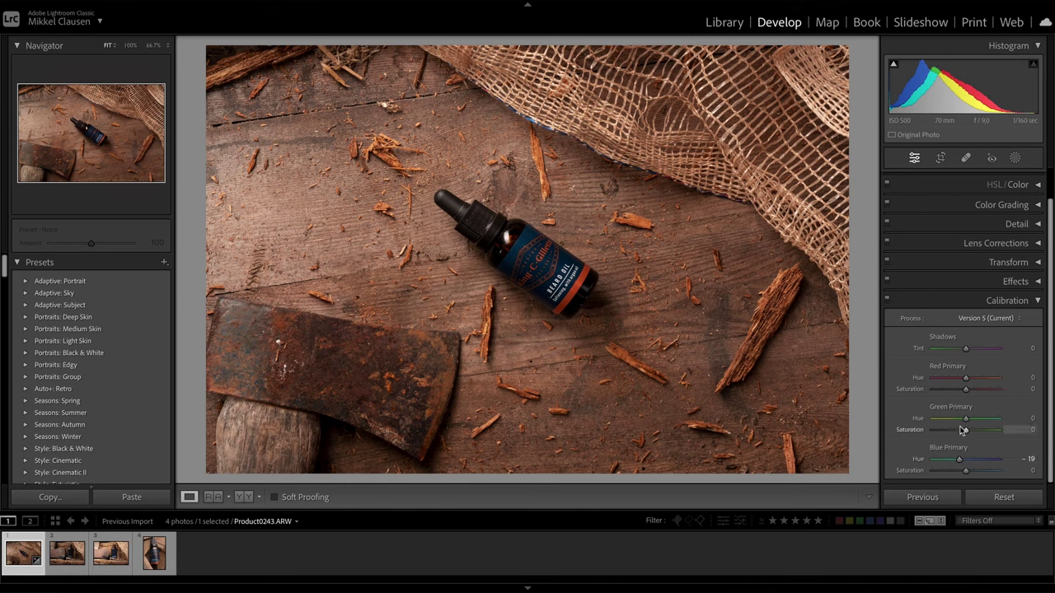
pyautogui.moveTo(968, 425); pyautogui.dragTo(977, 423)
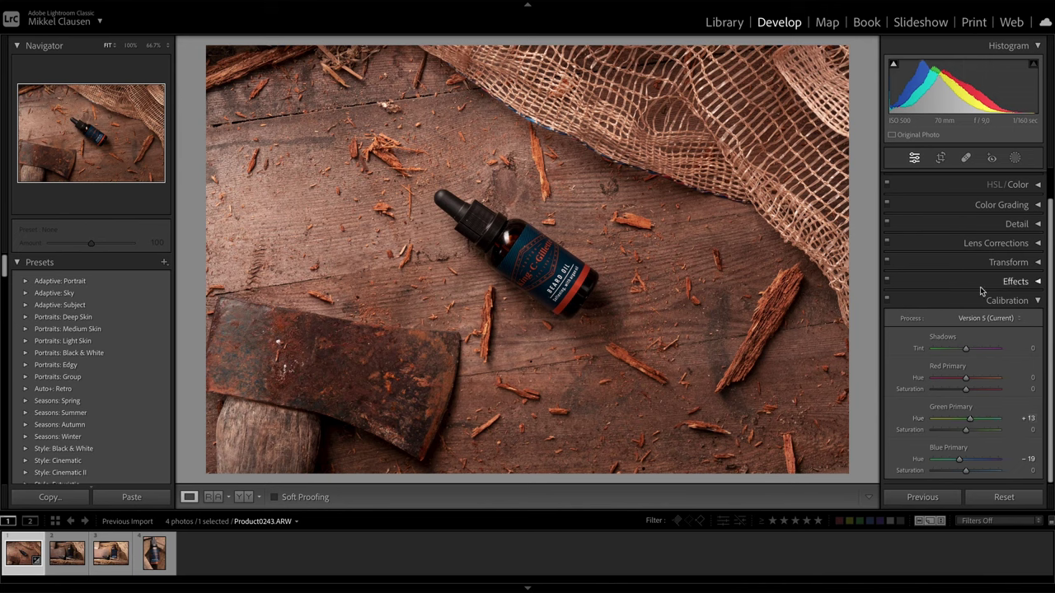
pyautogui.click(1022, 301)
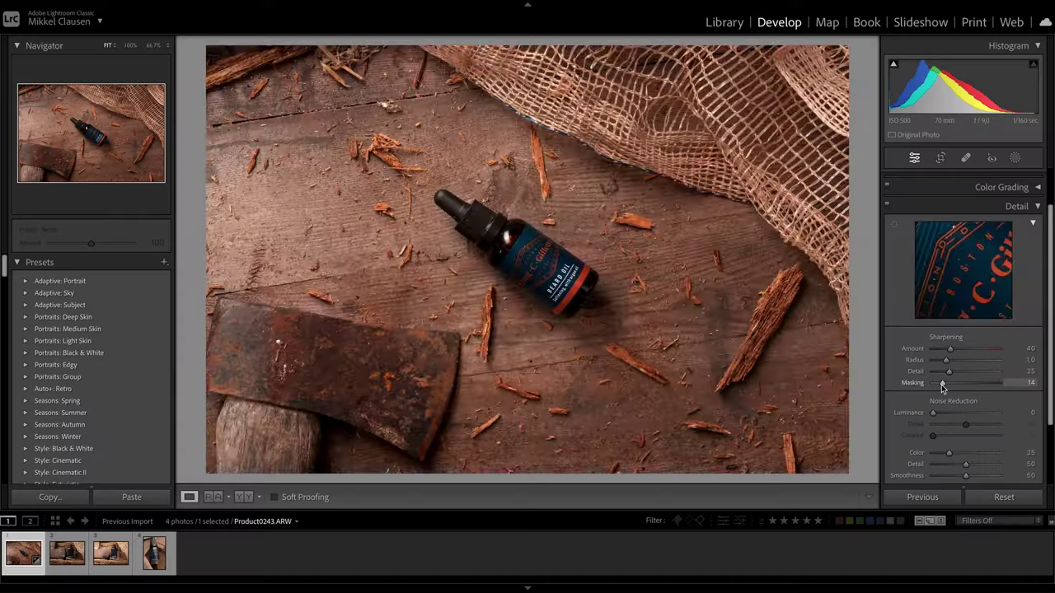
pyautogui.keyDown('alt'); pyautogui.click(941, 384); pyautogui.keyUp('alt')
pyautogui.moveTo(941, 384); pyautogui.dragTo(983, 384)
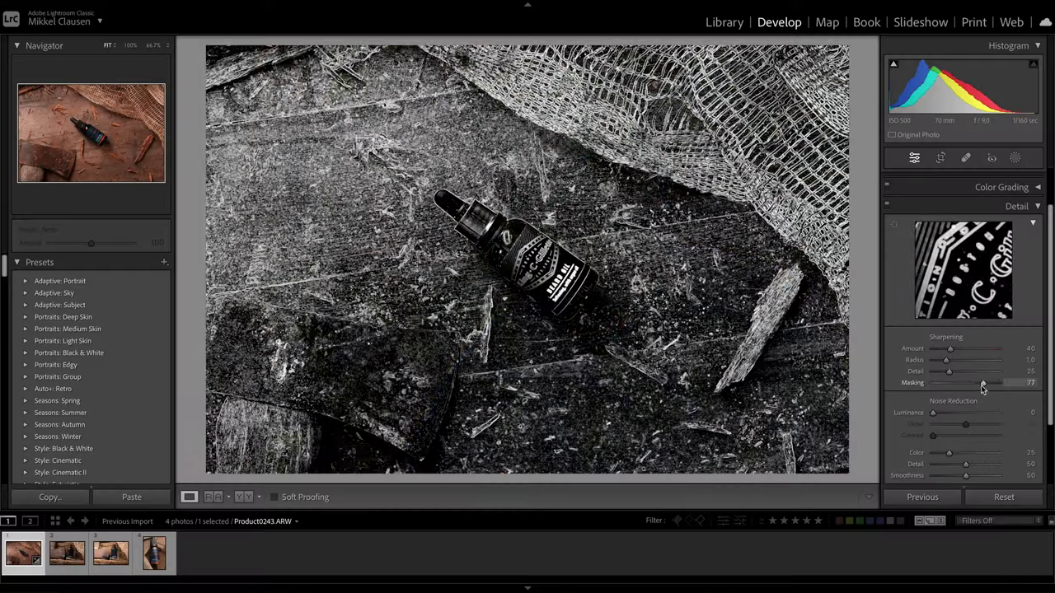
pyautogui.moveTo(985, 386)
pyautogui.mouseDown()
pyautogui.moveTo(992, 398)
pyautogui.moveTo(960, 390)
pyautogui.moveTo(1046, 393)
pyautogui.moveTo(983, 388)
pyautogui.mouseUp()
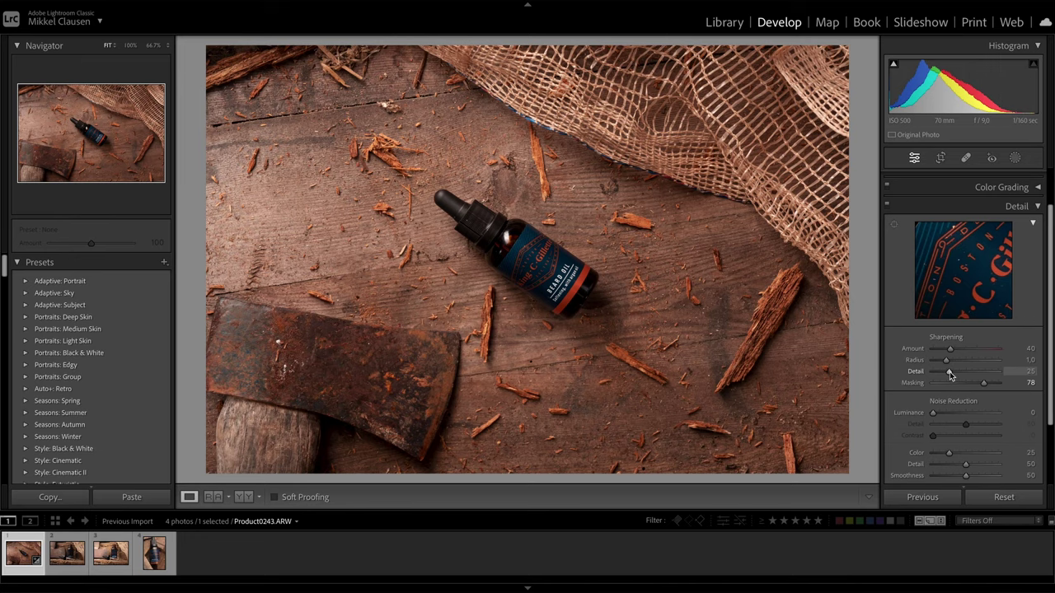
pyautogui.keyDown('alt'); pyautogui.click(950, 373); pyautogui.keyUp('alt')
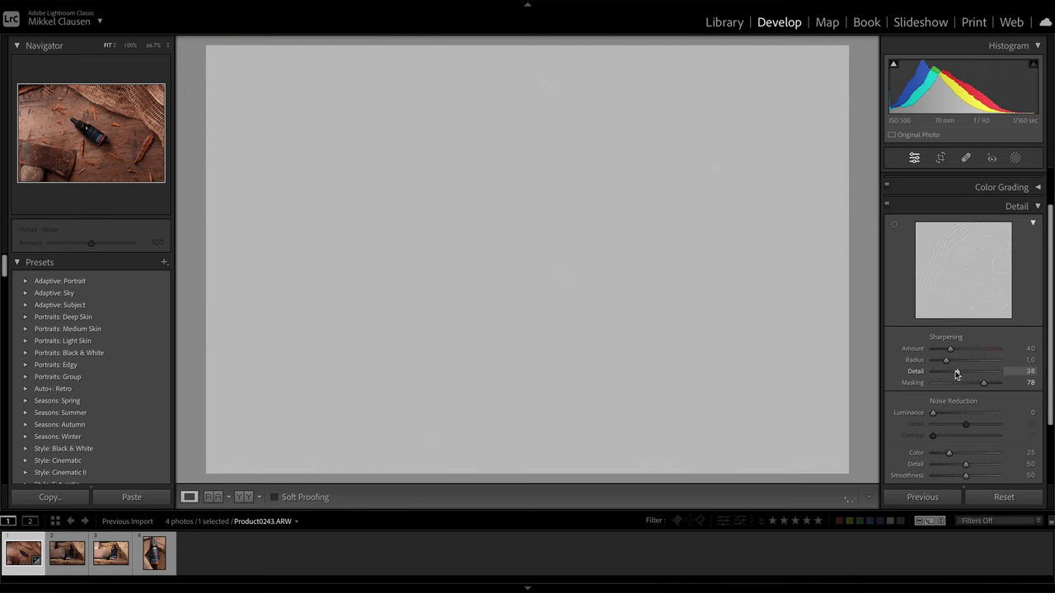
pyautogui.moveTo(940, 373); pyautogui.dragTo(940, 373)
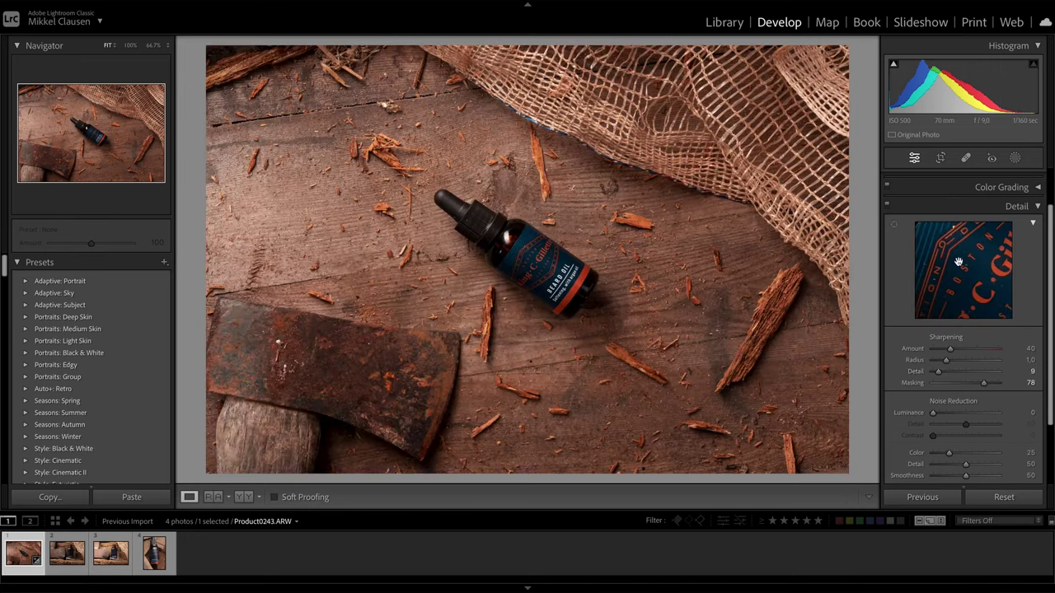
pyautogui.moveTo(955, 264)
pyautogui.mouseDown()
pyautogui.moveTo(960, 251)
pyautogui.moveTo(938, 256)
pyautogui.moveTo(947, 258)
pyautogui.mouseUp()
pyautogui.moveTo(940, 371)
pyautogui.keyDown('alt'); pyautogui.mouseDown()
pyautogui.moveTo(956, 377)
pyautogui.moveTo(932, 378)
pyautogui.mouseUp(); pyautogui.keyUp('alt')
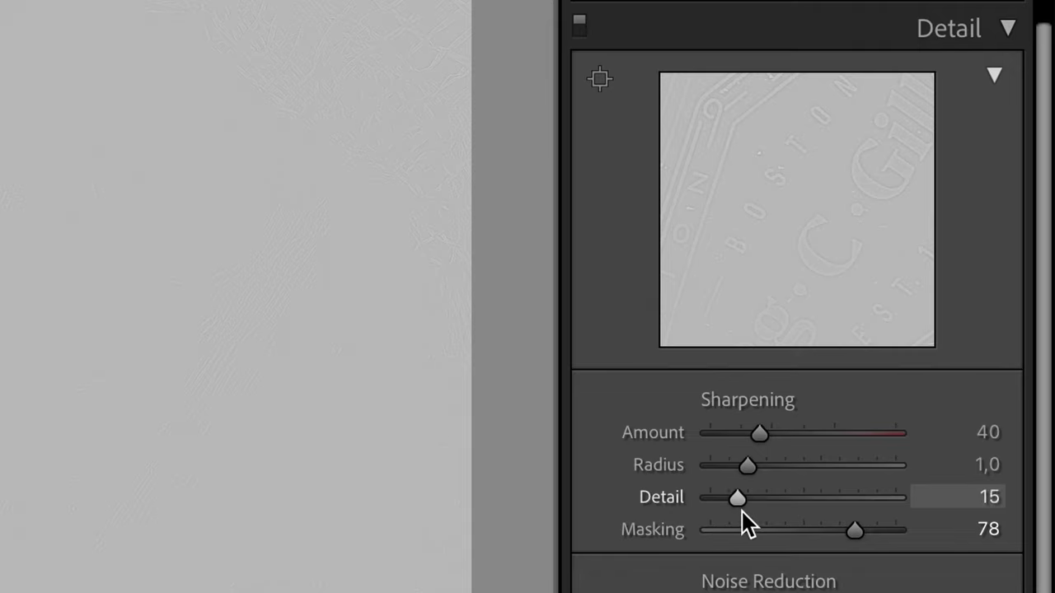
pyautogui.keyDown('alt'); pyautogui.moveTo(742, 512); pyautogui.dragTo(744, 512); pyautogui.keyUp('alt')
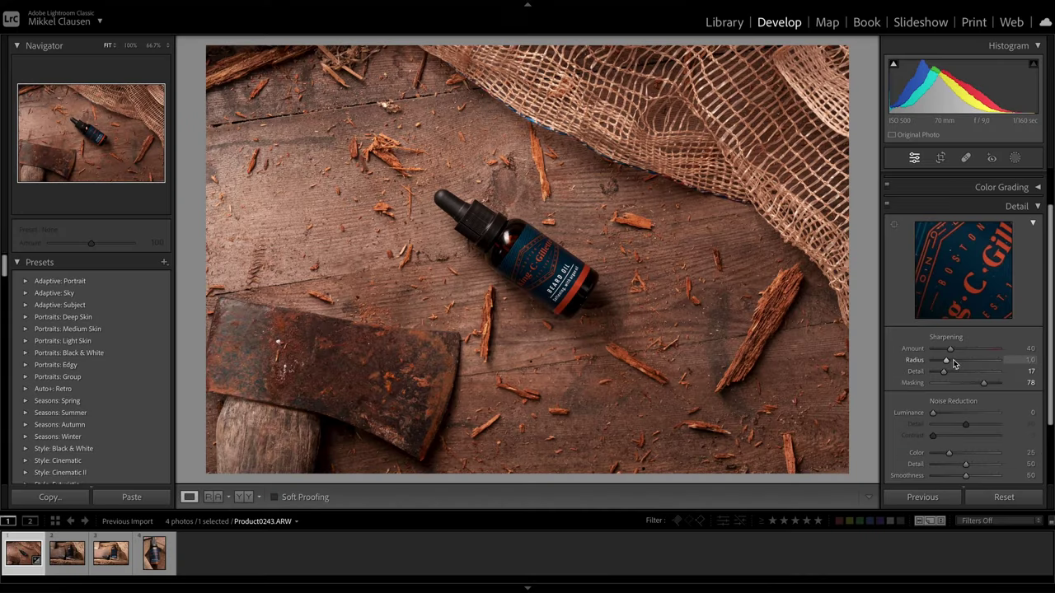
pyautogui.keyDown('alt'); pyautogui.moveTo(945, 363); pyautogui.dragTo(1003, 365); pyautogui.keyUp('alt')
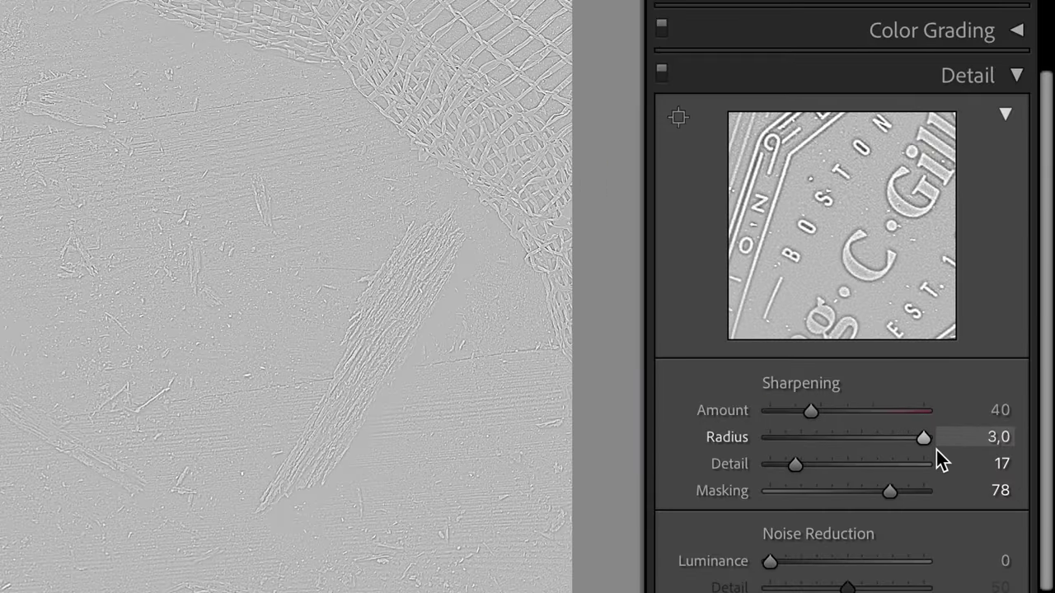
pyautogui.keyDown('alt'); pyautogui.moveTo(936, 450); pyautogui.dragTo(909, 478); pyautogui.keyUp('alt')
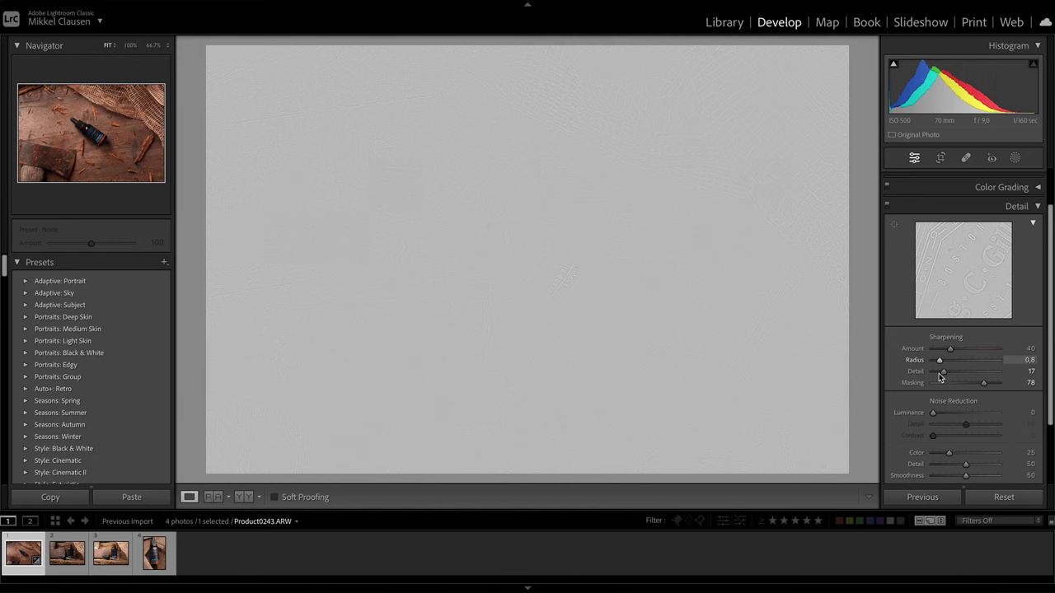
pyautogui.keyDown('alt'); pyautogui.moveTo(936, 378); pyautogui.dragTo(937, 373); pyautogui.keyUp('alt')
pyautogui.keyDown('alt'); pyautogui.moveTo(1022, 348); pyautogui.dragTo(1027, 354); pyautogui.keyUp('alt')
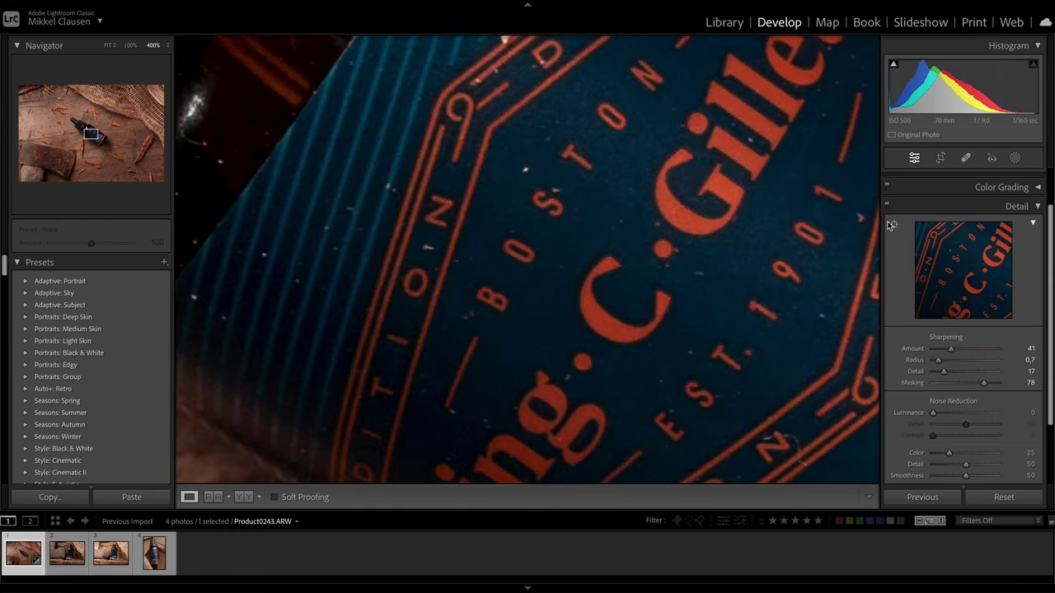
pyautogui.click(887, 208)
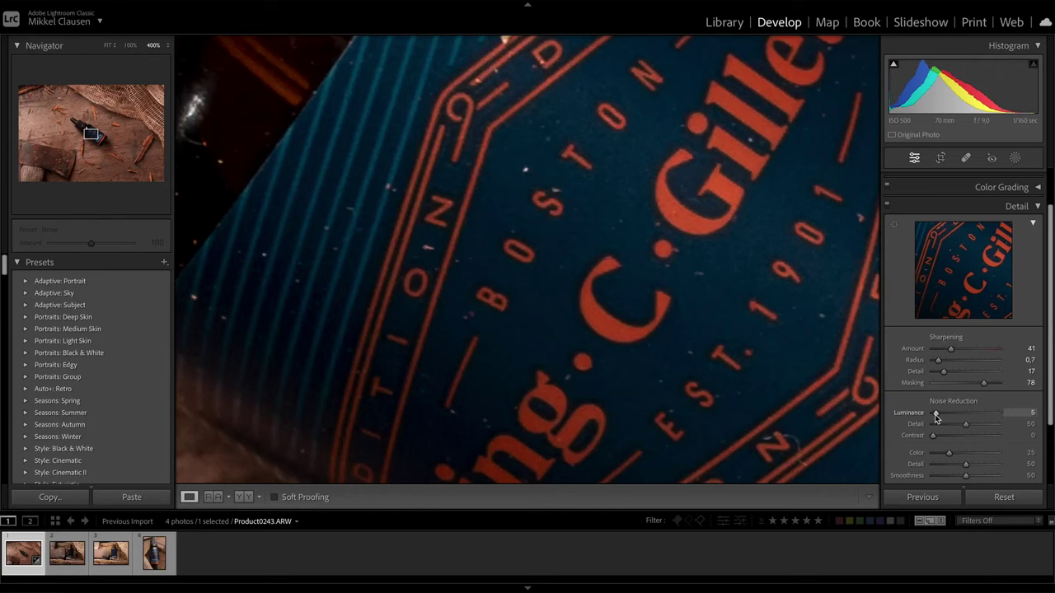
pyautogui.press('z')
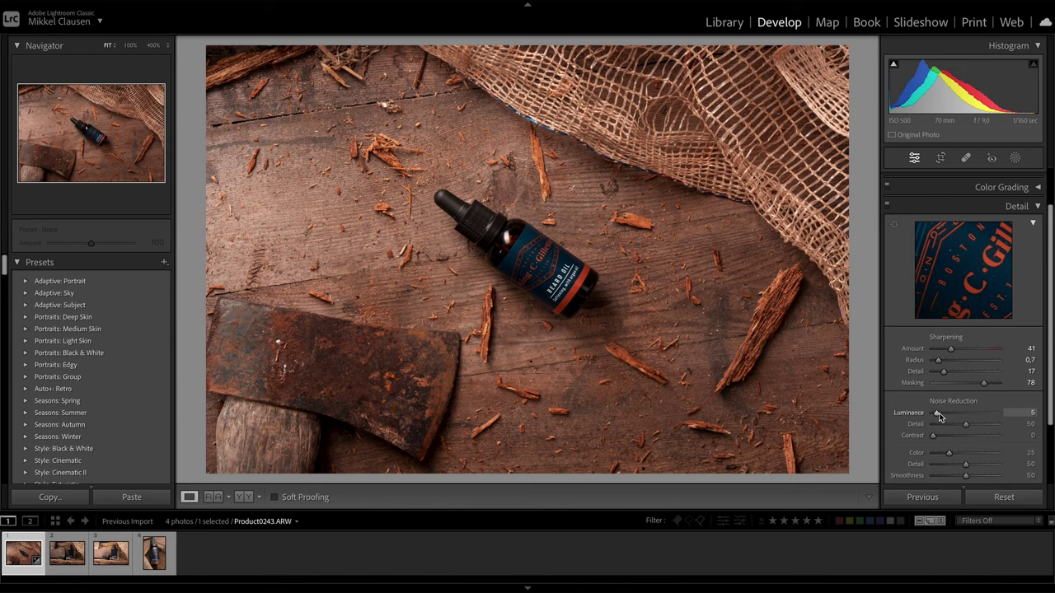
pyautogui.press('v')
pyautogui.moveTo(938, 416)
pyautogui.mouseDown()
pyautogui.moveTo(983, 418)
pyautogui.moveTo(949, 422)
pyautogui.mouseUp()
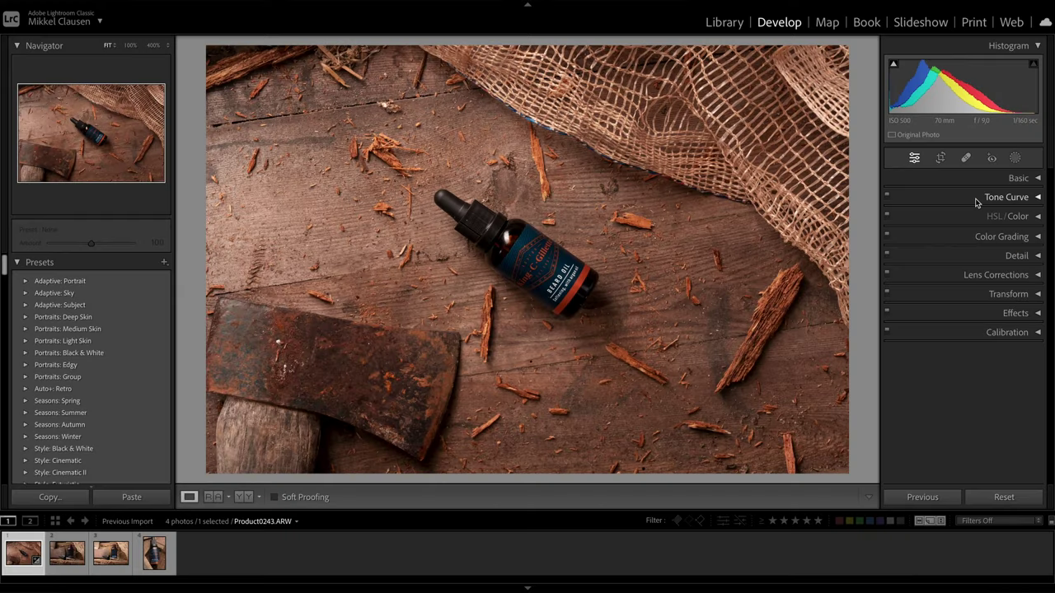
# Build a point curve with black point at output 7 and points at 60/59 and 187/203.
pyautogui.click(974, 198)
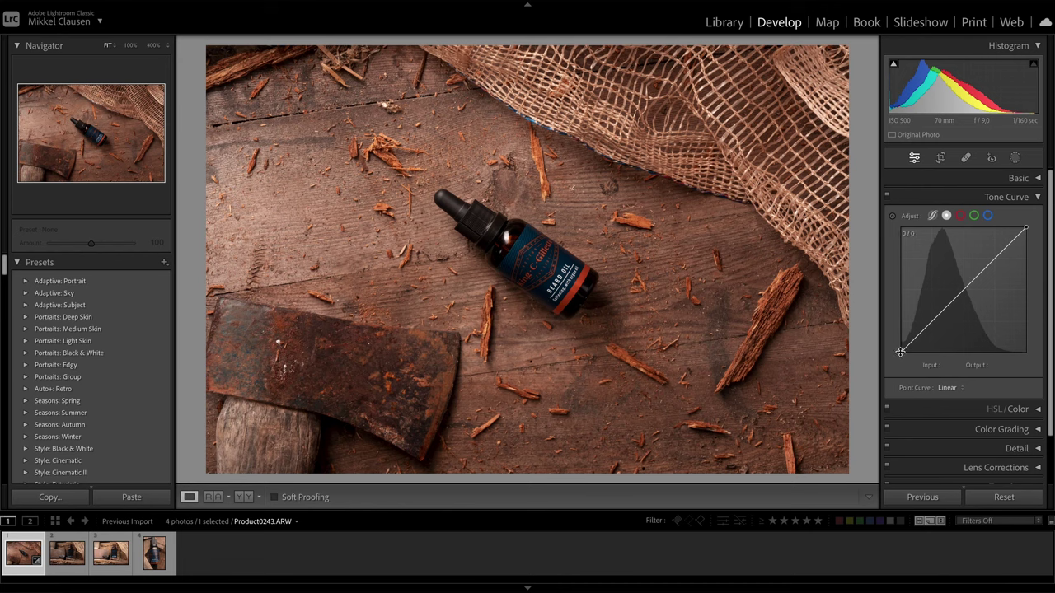
pyautogui.moveTo(901, 353); pyautogui.dragTo(900, 349)
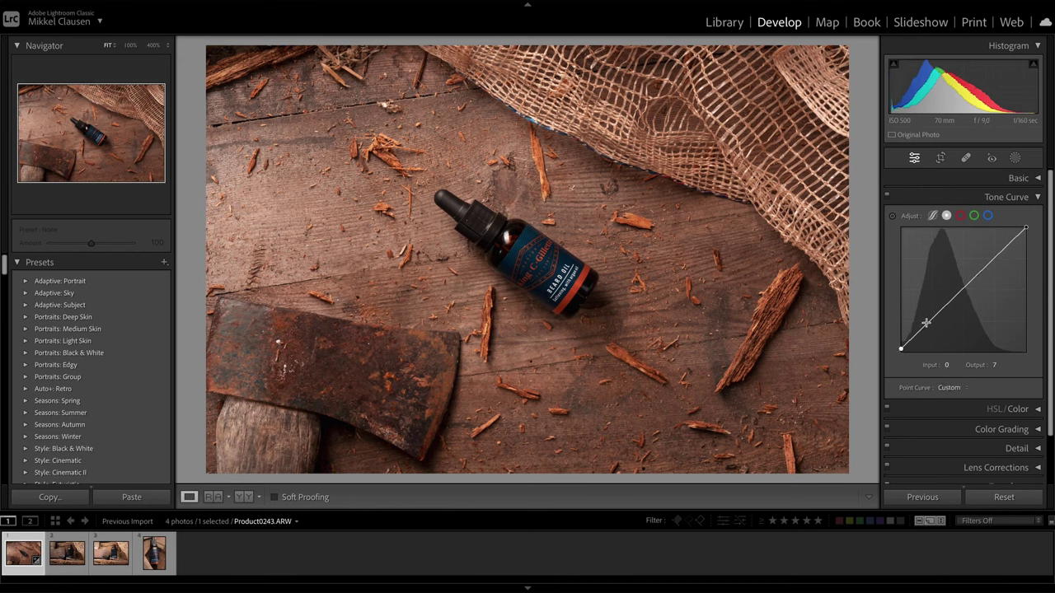
pyautogui.moveTo(929, 322)
pyautogui.mouseDown()
pyautogui.moveTo(929, 336)
pyautogui.moveTo(930, 324)
pyautogui.mouseUp()
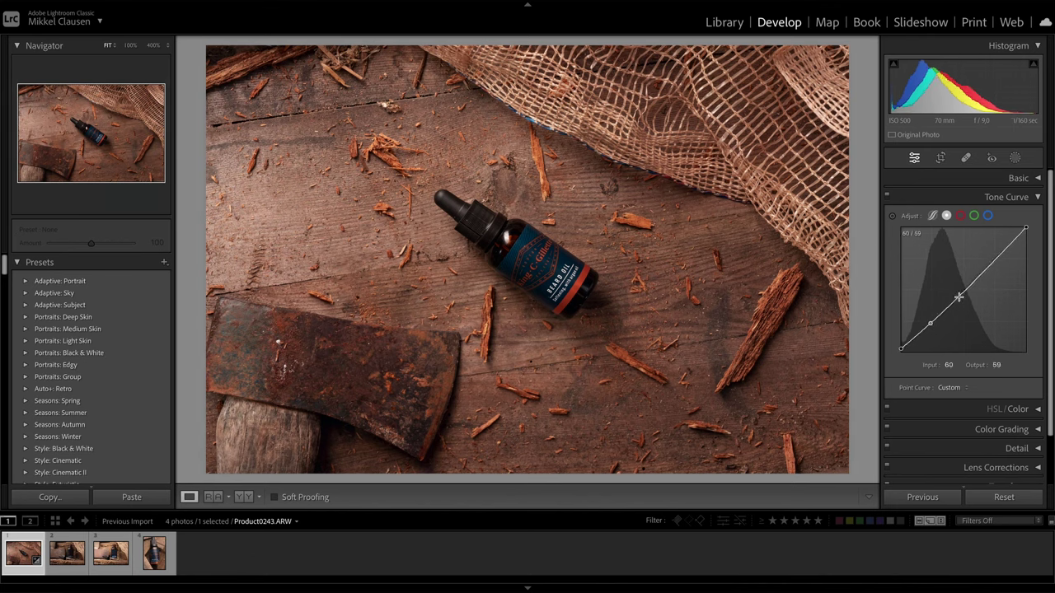
pyautogui.moveTo(997, 264); pyautogui.dragTo(992, 259)
pyautogui.click(949, 199)
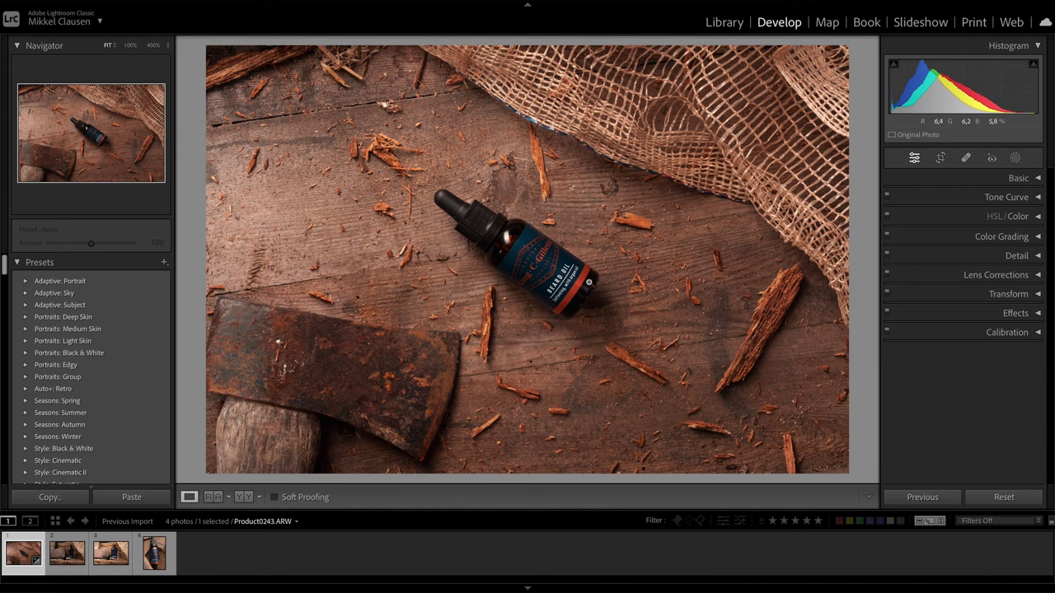
# Try a Subject mask in Masking, then undo it.
pyautogui.click(1015, 159)
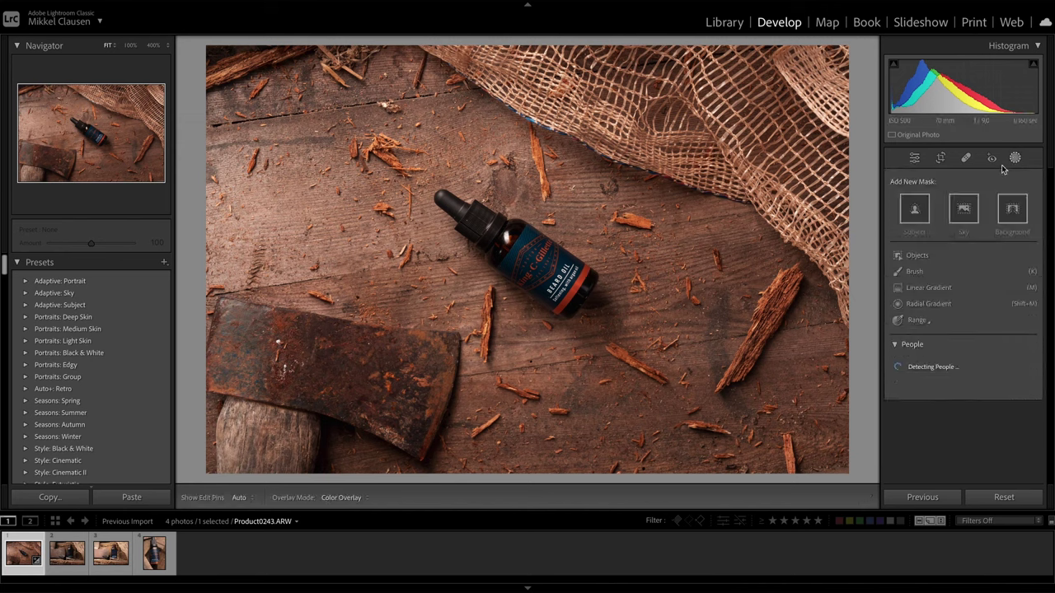
pyautogui.click(919, 210)
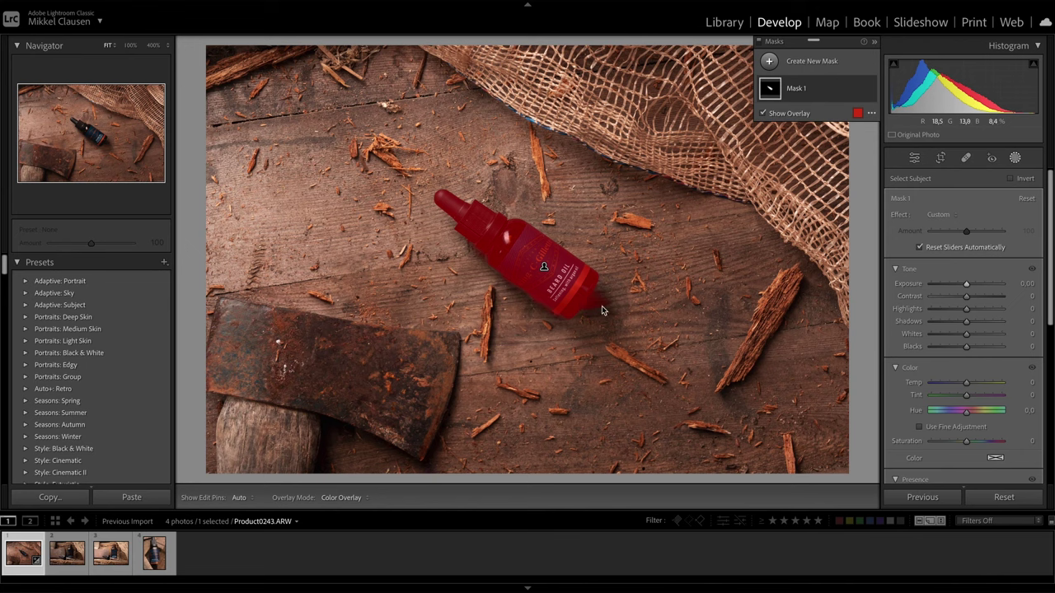
pyautogui.hotkey('ctrl', 'z')
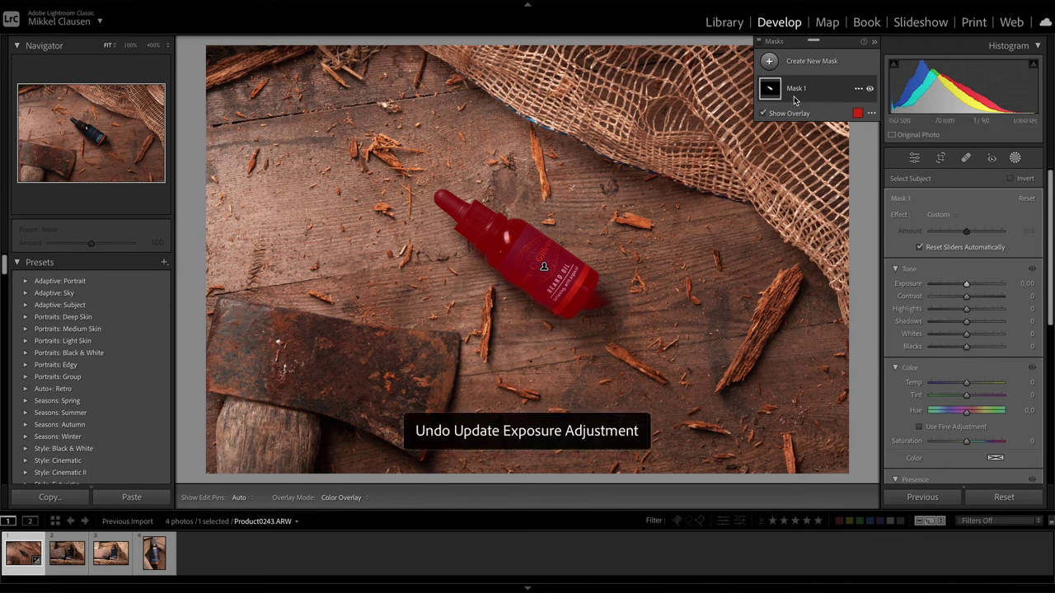
# Draw a radial gradient over the bottle with Exposure 0.45 and Shadows -16.
pyautogui.hotkey('shift', 'm')
pyautogui.moveTo(519, 253); pyautogui.dragTo(680, 381)
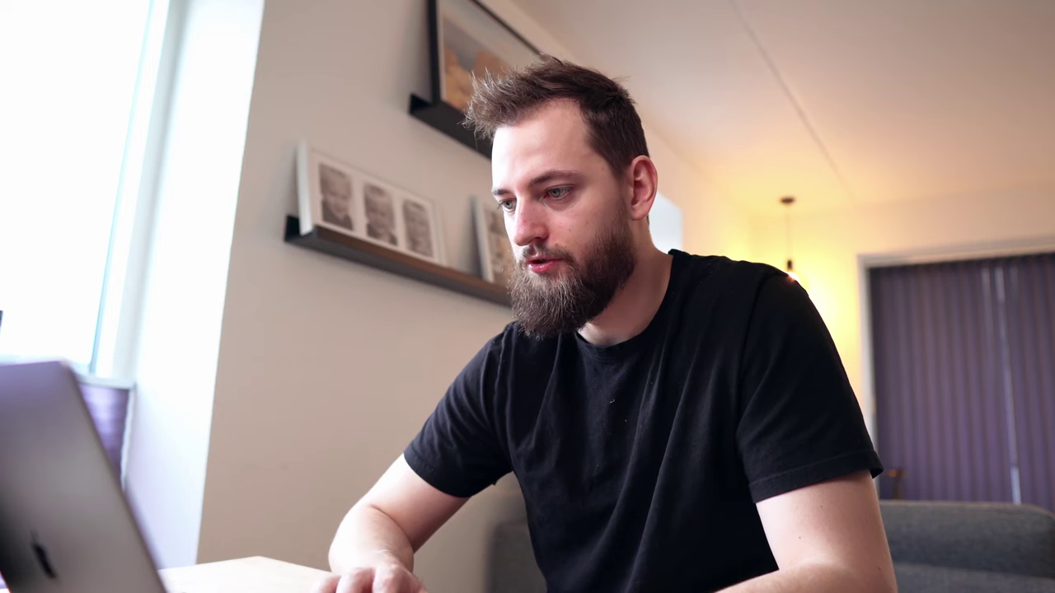
pyautogui.moveTo(967, 304); pyautogui.dragTo(970, 303)
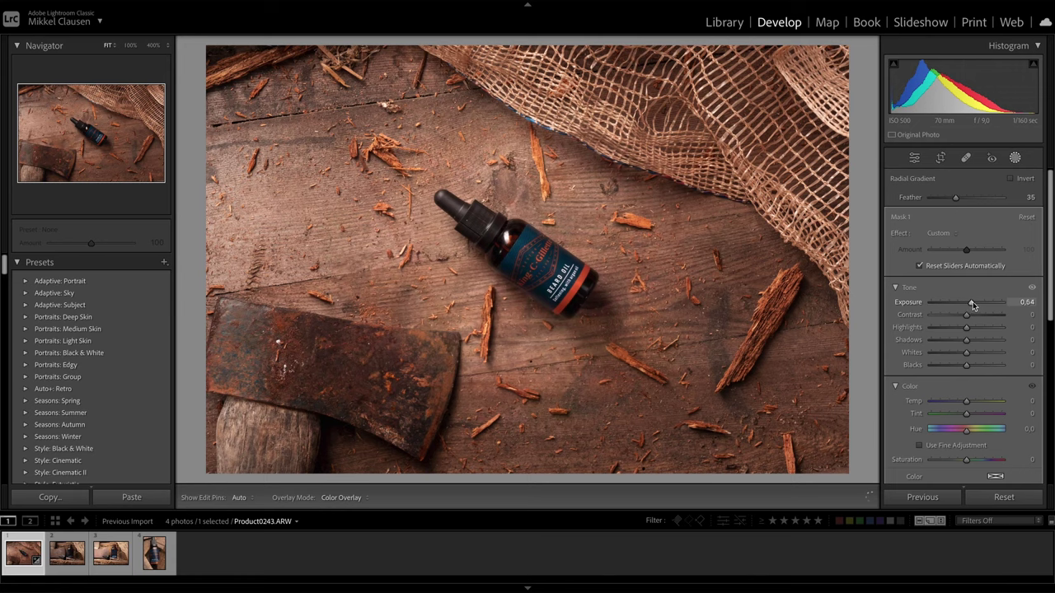
pyautogui.moveTo(966, 339); pyautogui.dragTo(964, 345)
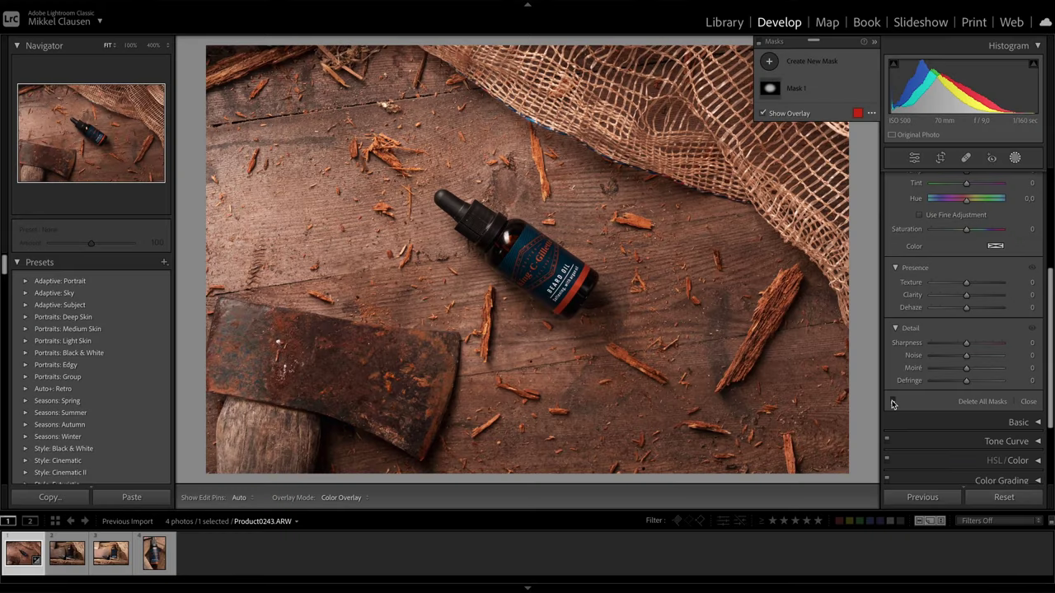
pyautogui.click(893, 402)
pyautogui.click(893, 402)
pyautogui.click(892, 402)
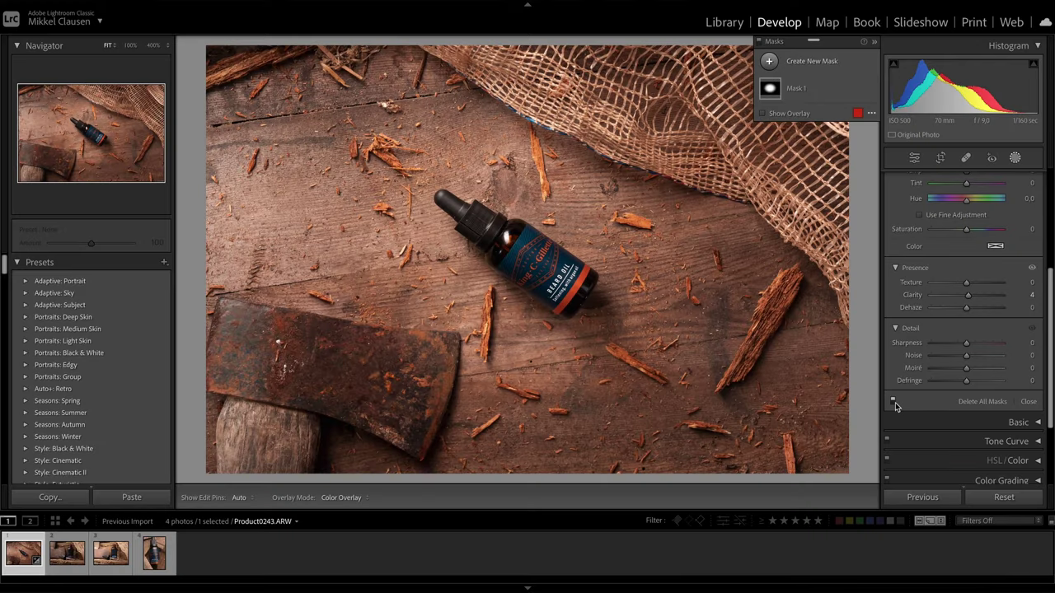
pyautogui.click(989, 460)
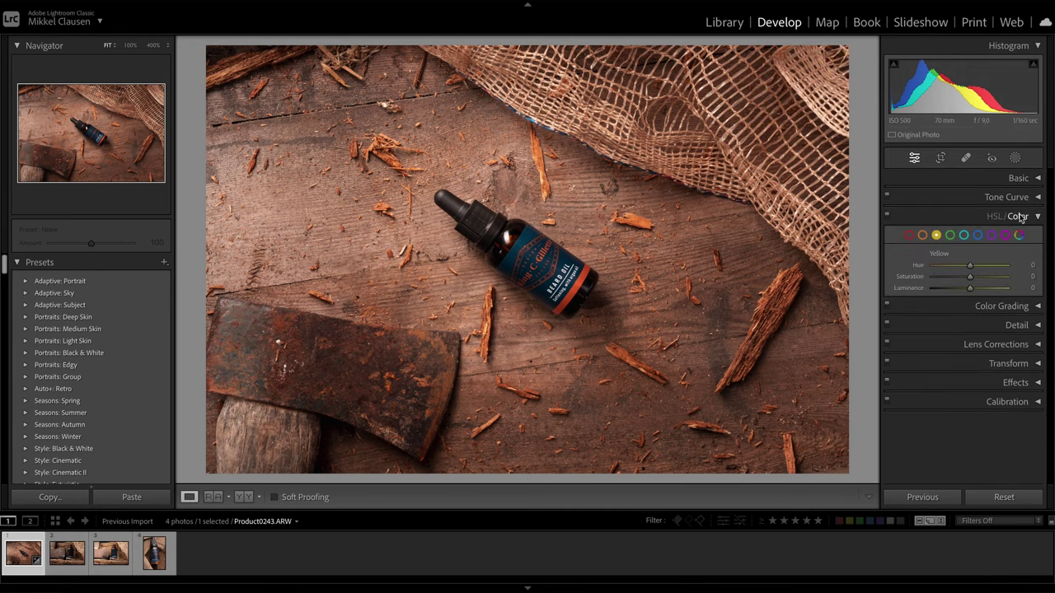
# Nudge the bottle's blue hue with the targeted Hue tool in HSL/Color.
pyautogui.click(995, 217)
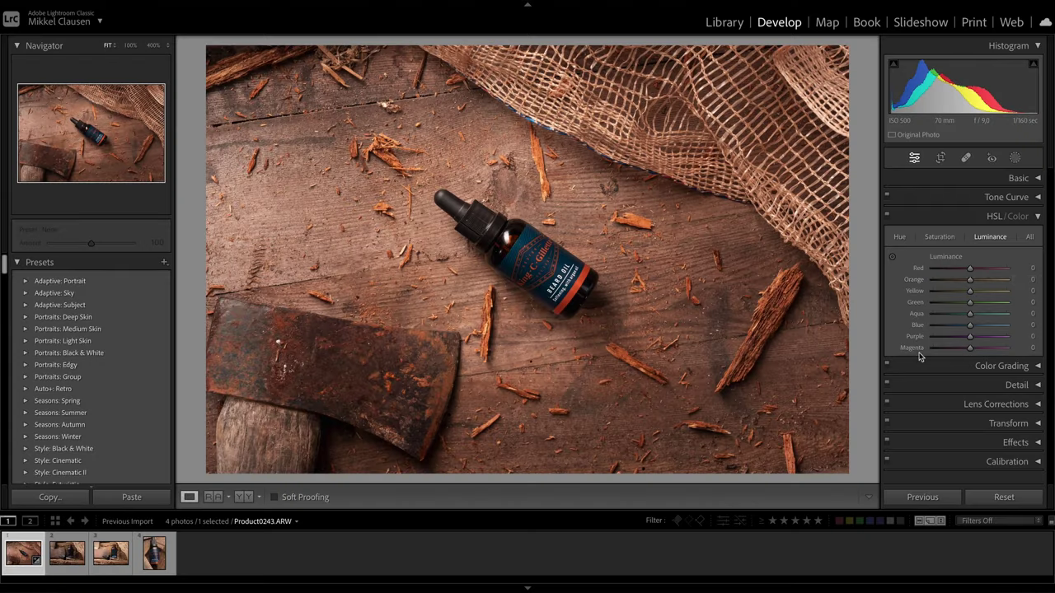
pyautogui.click(899, 236)
pyautogui.click(891, 256)
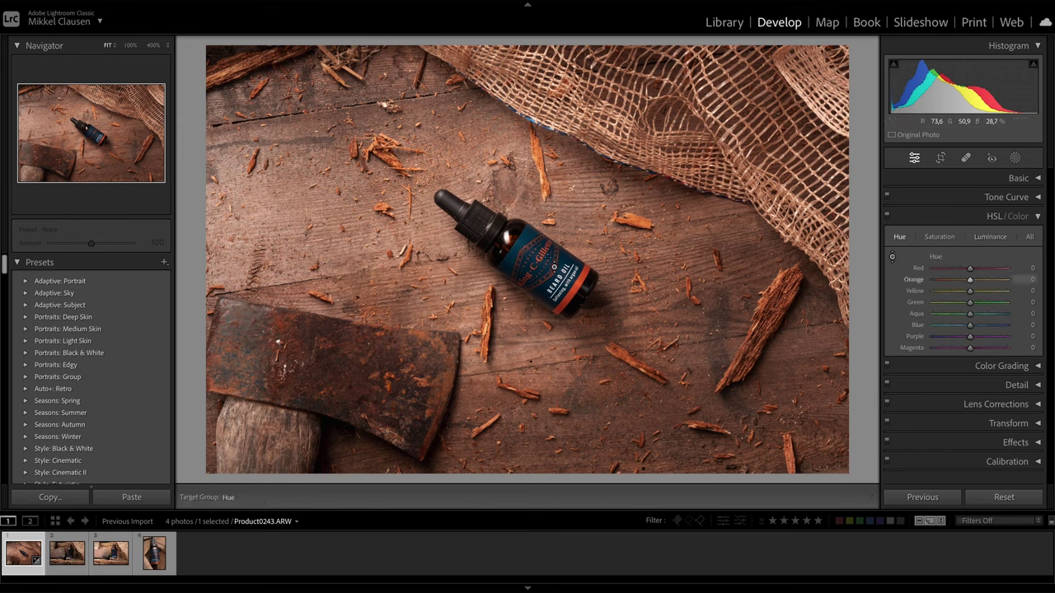
pyautogui.moveTo(527, 247); pyautogui.dragTo(527, 313)
pyautogui.moveTo(523, 251); pyautogui.dragTo(522, 235)
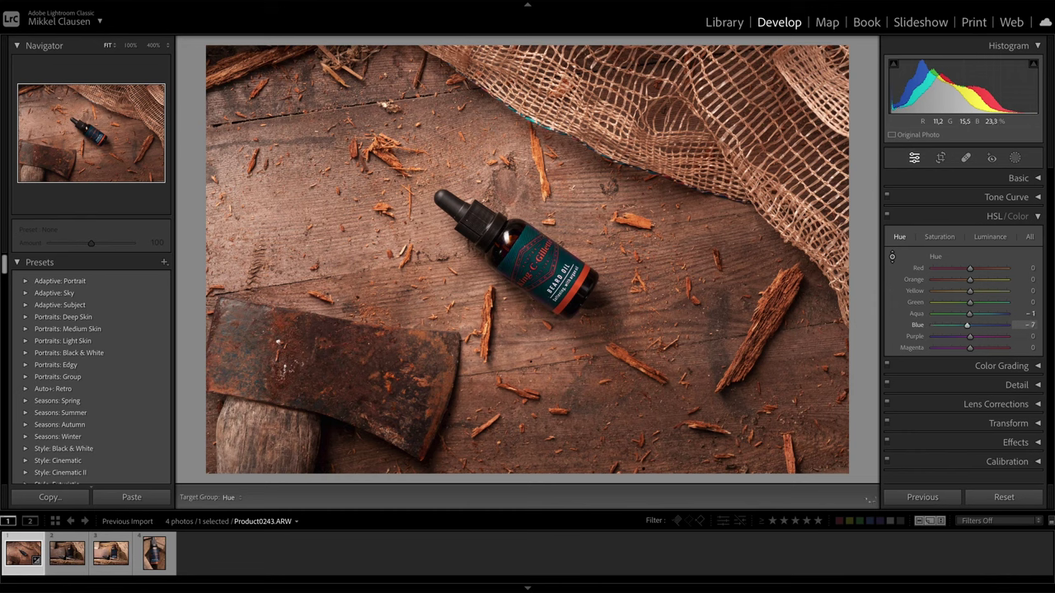
# Set Yellow Hue -34, Yellow Saturation -63 and Orange Saturation -14.
pyautogui.click(939, 236)
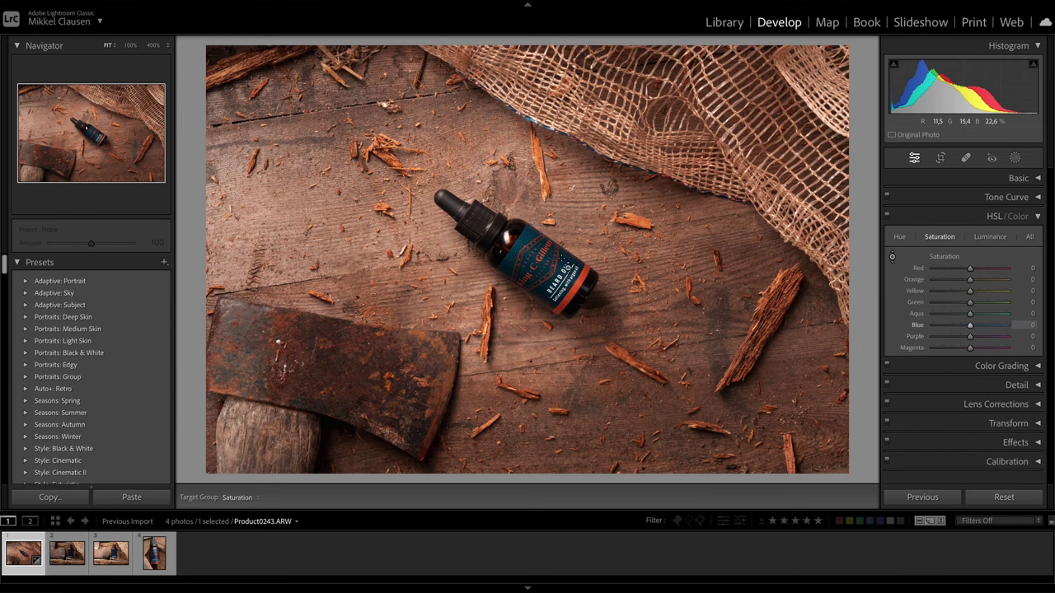
pyautogui.click(1029, 237)
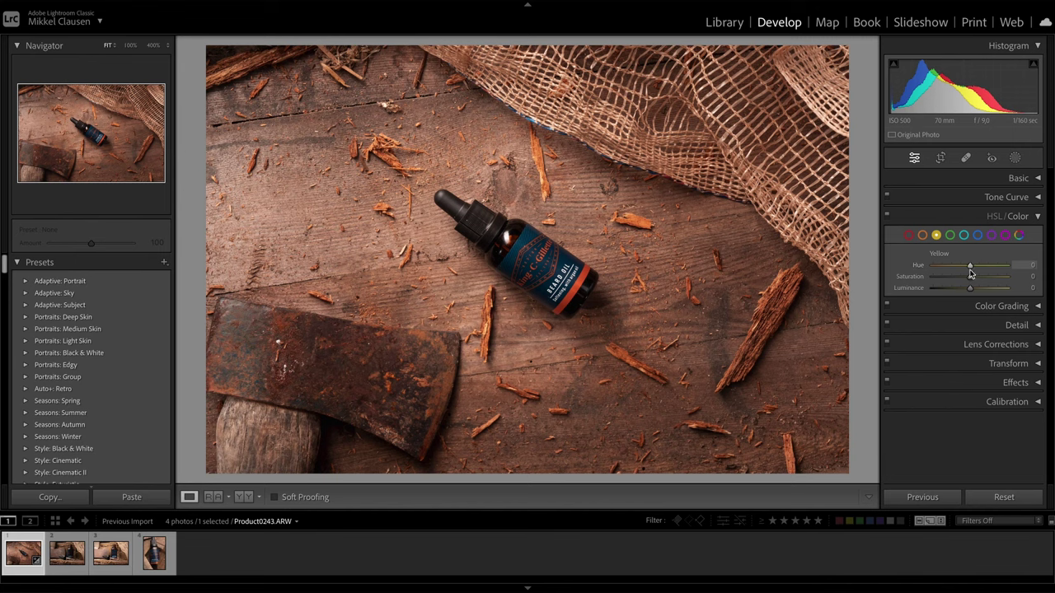
pyautogui.moveTo(971, 272)
pyautogui.mouseDown()
pyautogui.moveTo(957, 267)
pyautogui.moveTo(947, 281)
pyautogui.moveTo(923, 267)
pyautogui.moveTo(1027, 275)
pyautogui.moveTo(914, 277)
pyautogui.moveTo(967, 268)
pyautogui.mouseUp()
pyautogui.click(922, 235)
pyautogui.moveTo(969, 276); pyautogui.dragTo(964, 276)
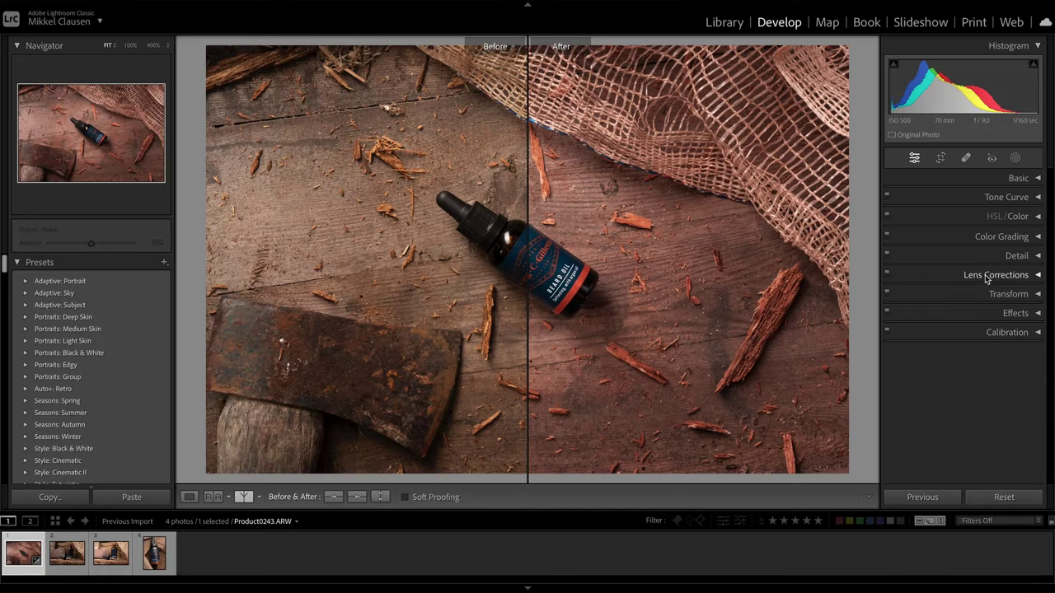
# Compare Before/After views with Y and expand the Color Grading panel.
pyautogui.press('y')
pyautogui.press('y')
pyautogui.press('y')
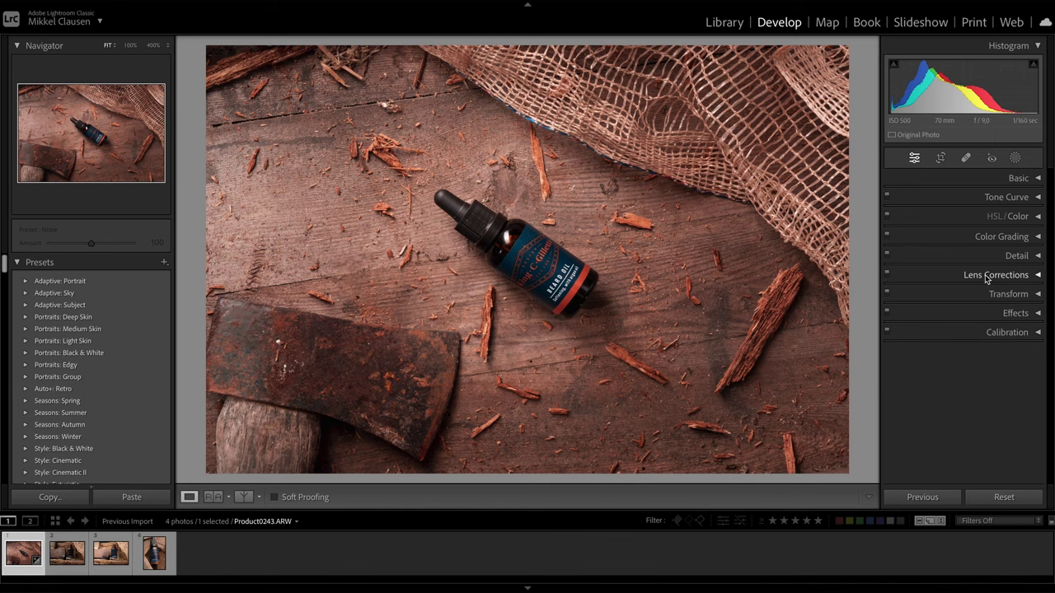
pyautogui.press('y')
pyautogui.click(983, 243)
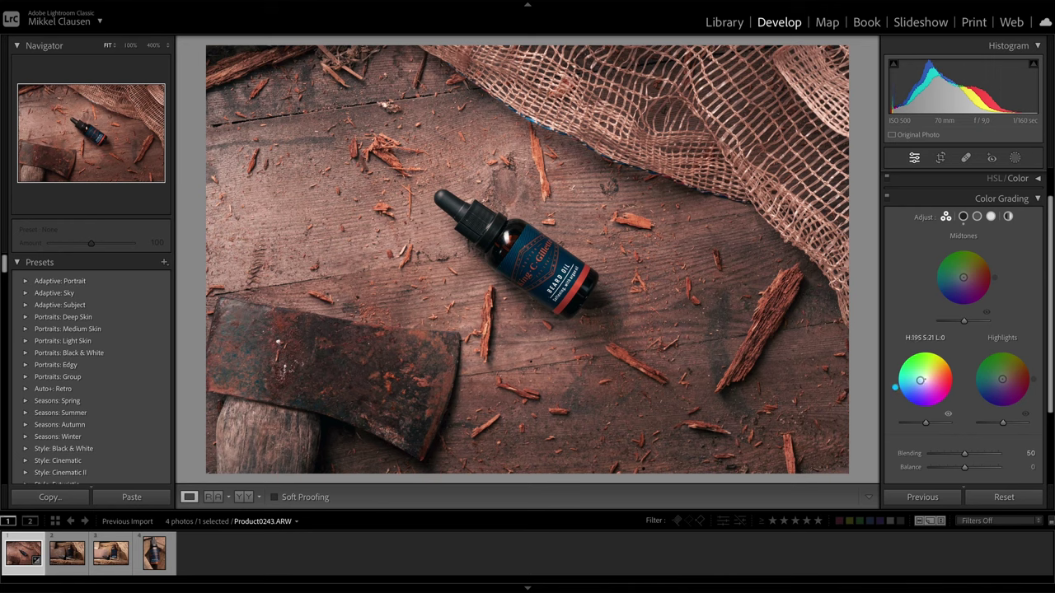
# Push the Shadows wheel toward blue and warm the Midtones and Highlights wheels.
pyautogui.moveTo(918, 381); pyautogui.dragTo(919, 381)
pyautogui.moveTo(966, 286); pyautogui.dragTo(966, 279)
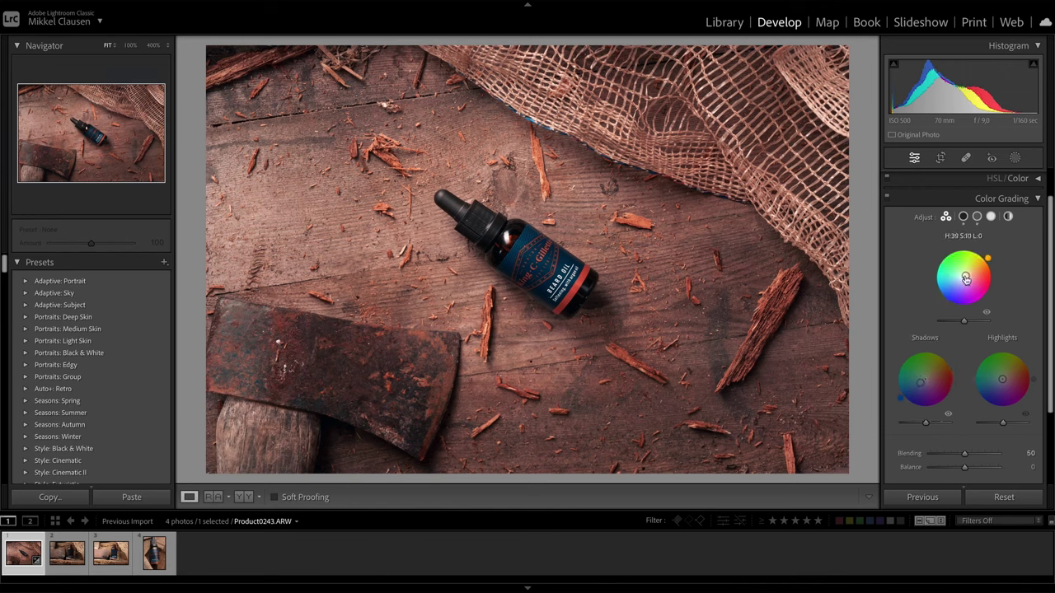
pyautogui.moveTo(1002, 379)
pyautogui.mouseDown()
pyautogui.moveTo(1018, 353)
pyautogui.moveTo(1005, 376)
pyautogui.mouseUp()
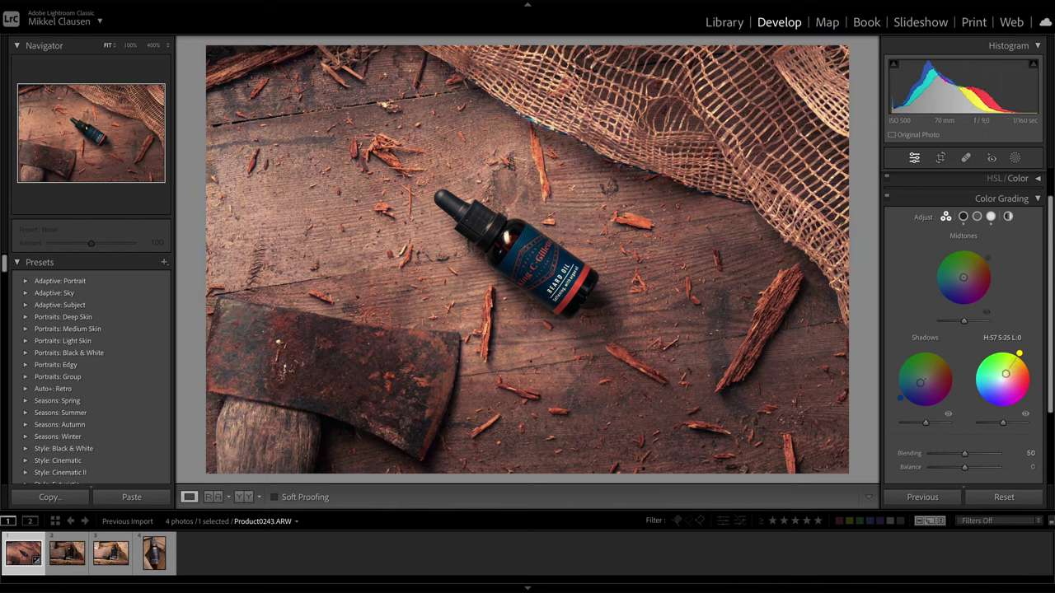
pyautogui.click(886, 199)
pyautogui.click(886, 201)
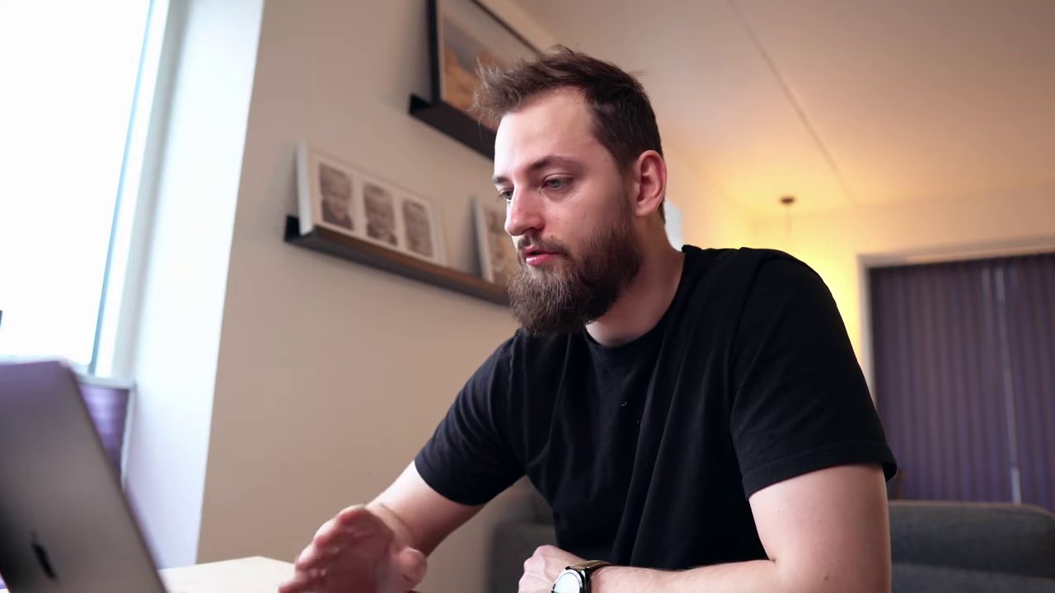
# Rotate the crop to 3.03°, reframe around the bottle, apply it and check Before/After.
pyautogui.moveTo(832, 55); pyautogui.dragTo(842, 72)
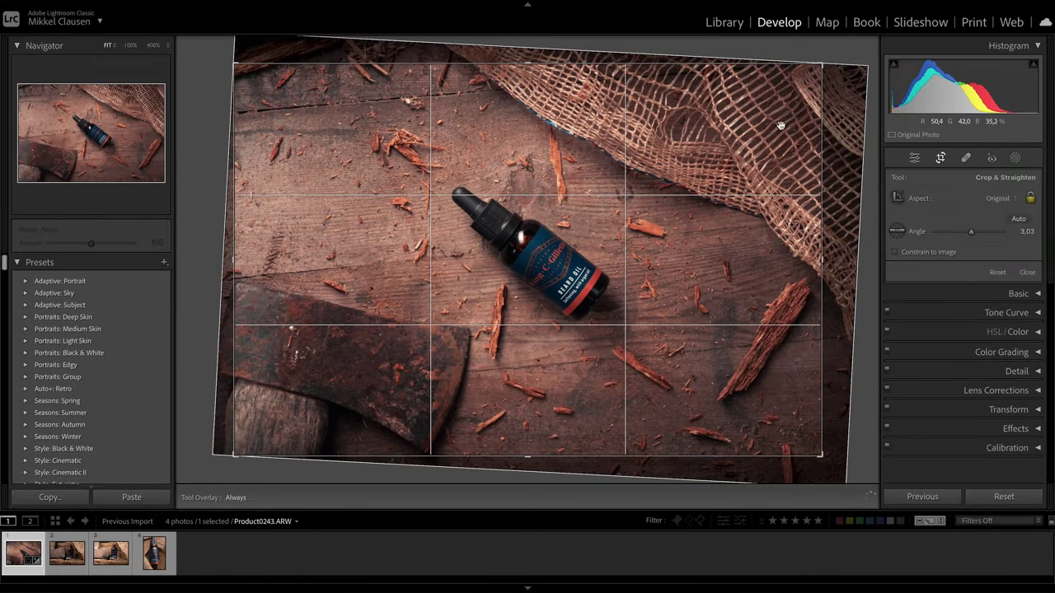
pyautogui.moveTo(720, 169); pyautogui.dragTo(709, 232)
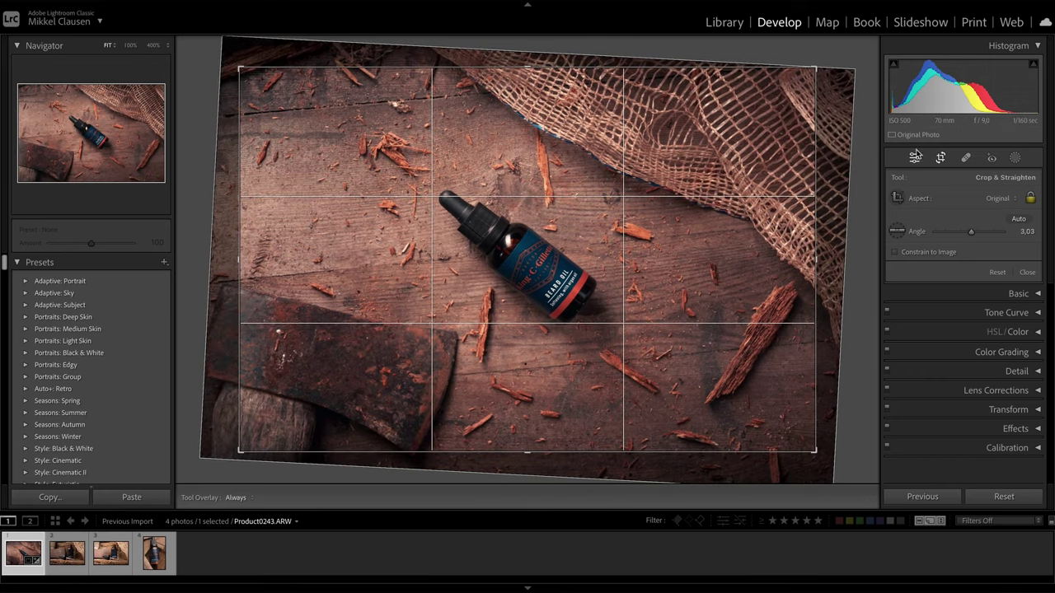
pyautogui.click(940, 157)
pyautogui.press('y')
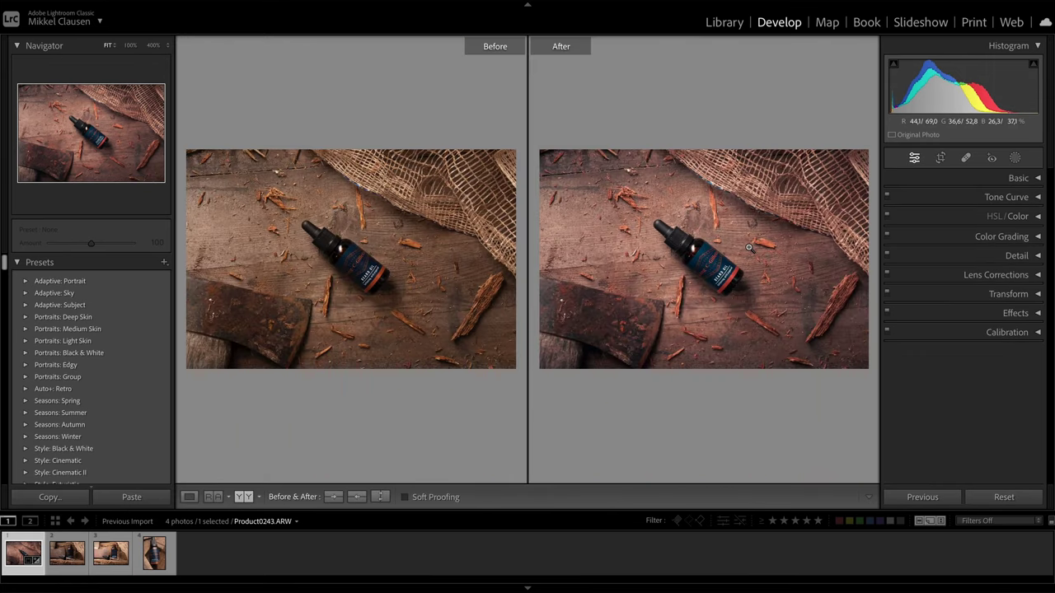
pyautogui.press('y')
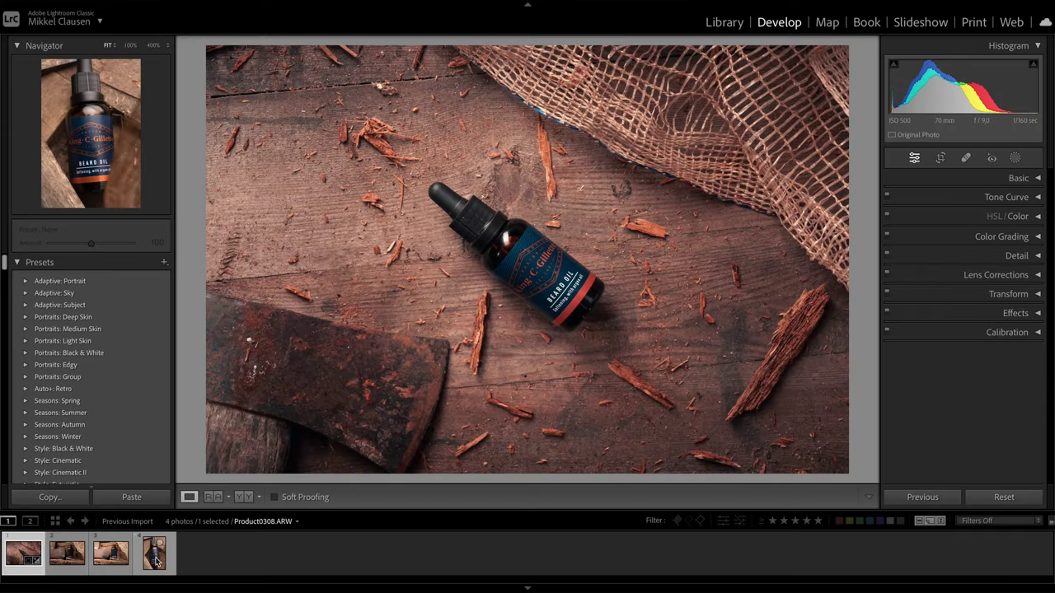
# Select all four beard oil shots and synchronize Product0243's develop settings across them.
pyautogui.keyDown('shift'); pyautogui.click(156, 563); pyautogui.keyUp('shift')
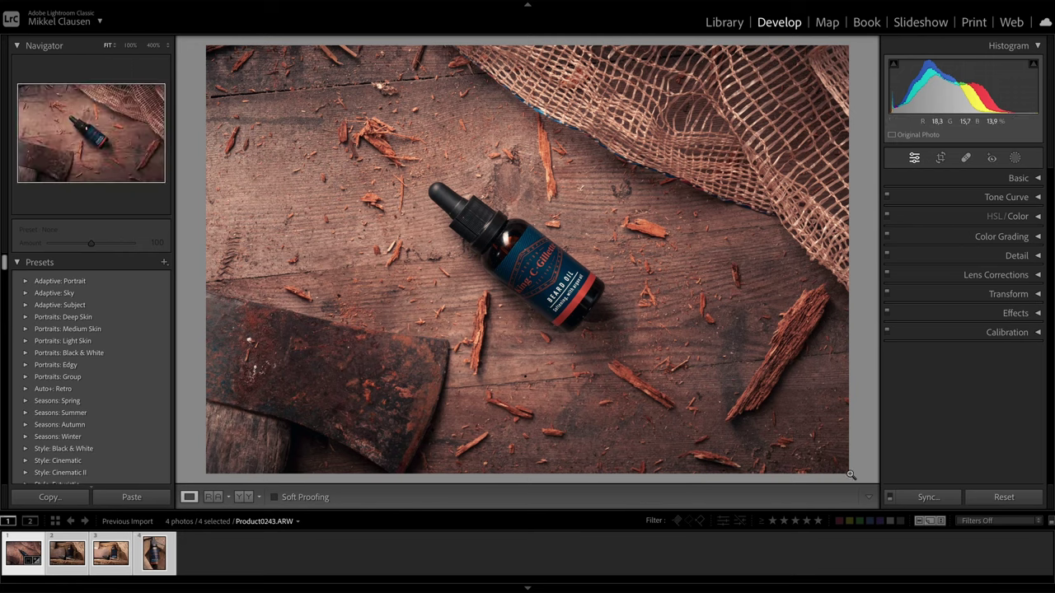
pyautogui.click(900, 500)
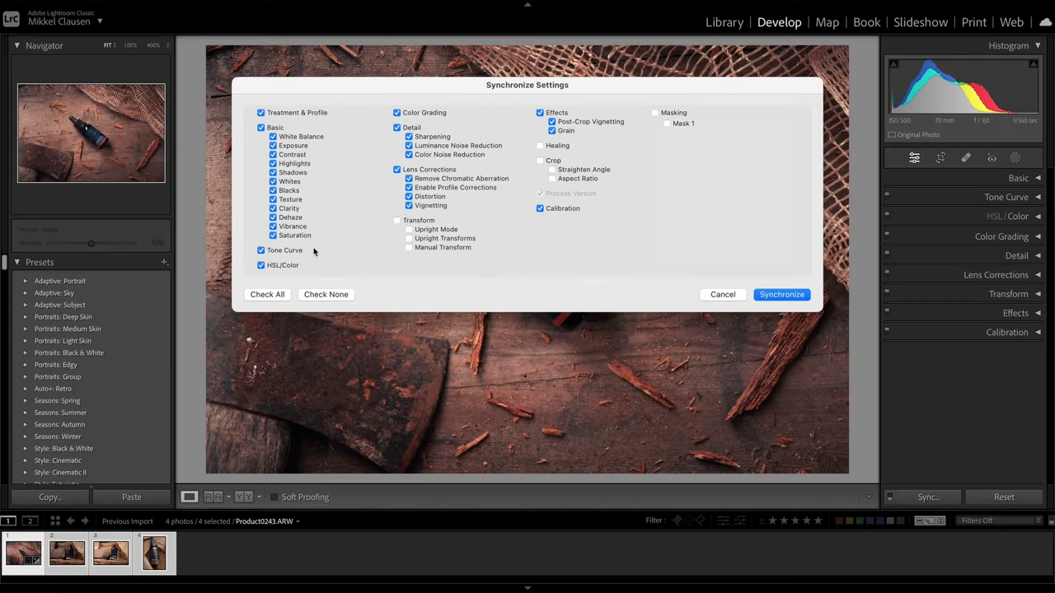
pyautogui.click(771, 297)
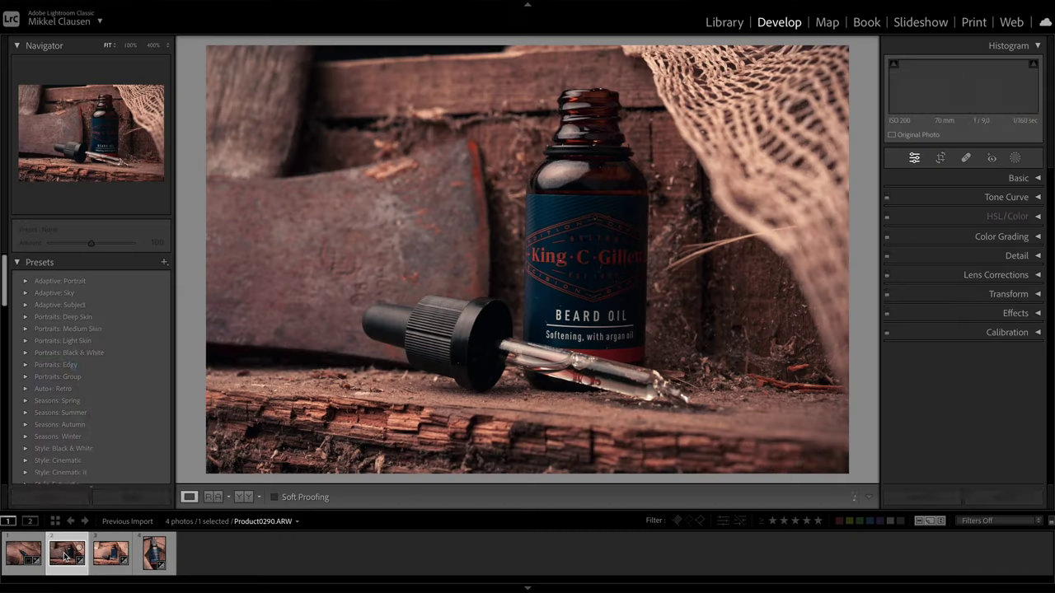
# Raise the upright bottle photo's exposure to +0.40 in the Basic panel.
pyautogui.press('Right')
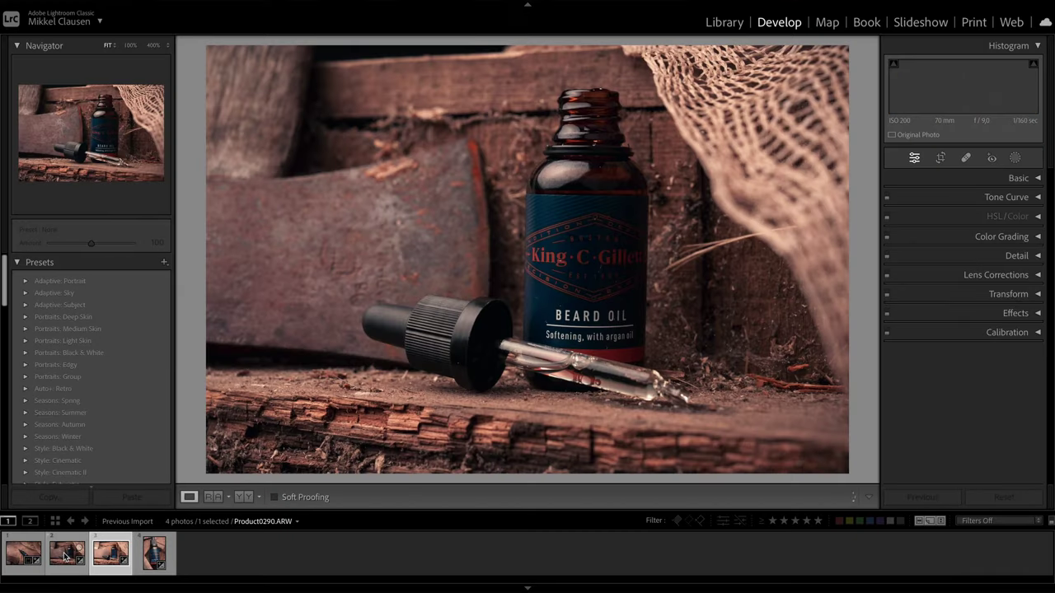
pyautogui.press('Right')
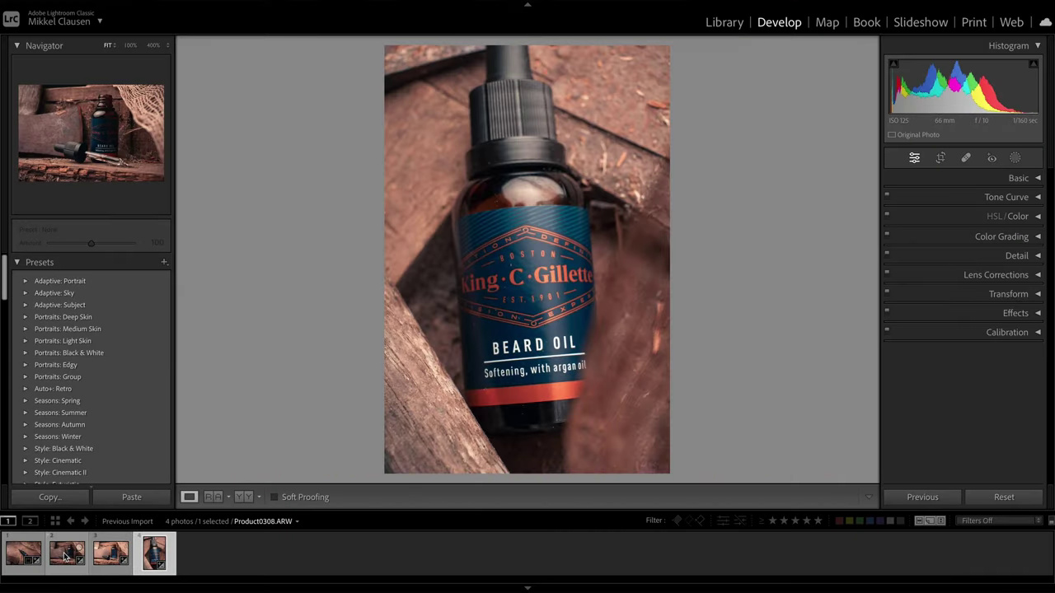
pyautogui.press('Home')
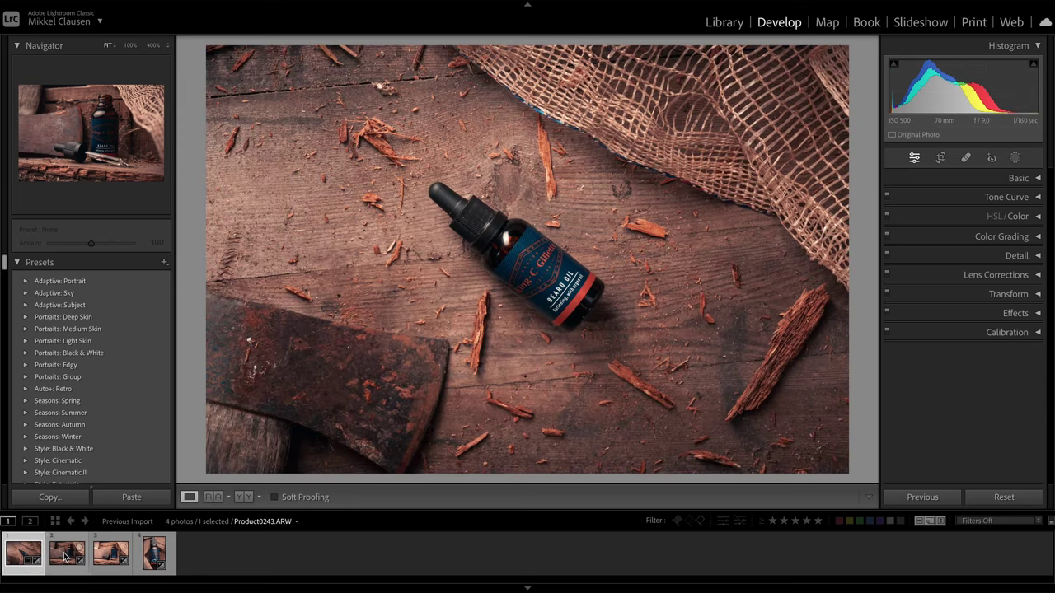
pyautogui.click(66, 556)
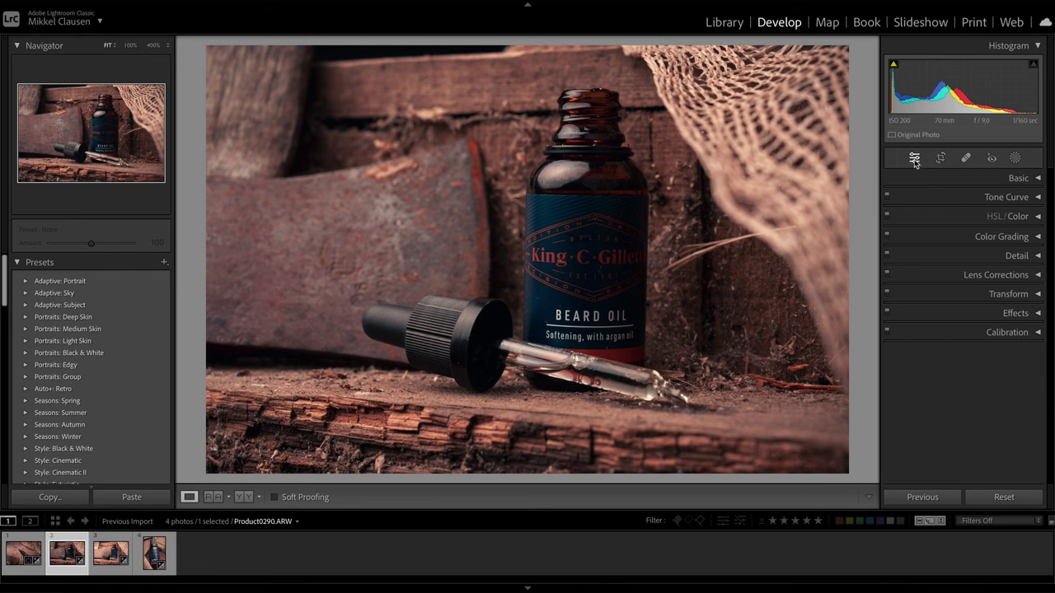
pyautogui.click(1002, 185)
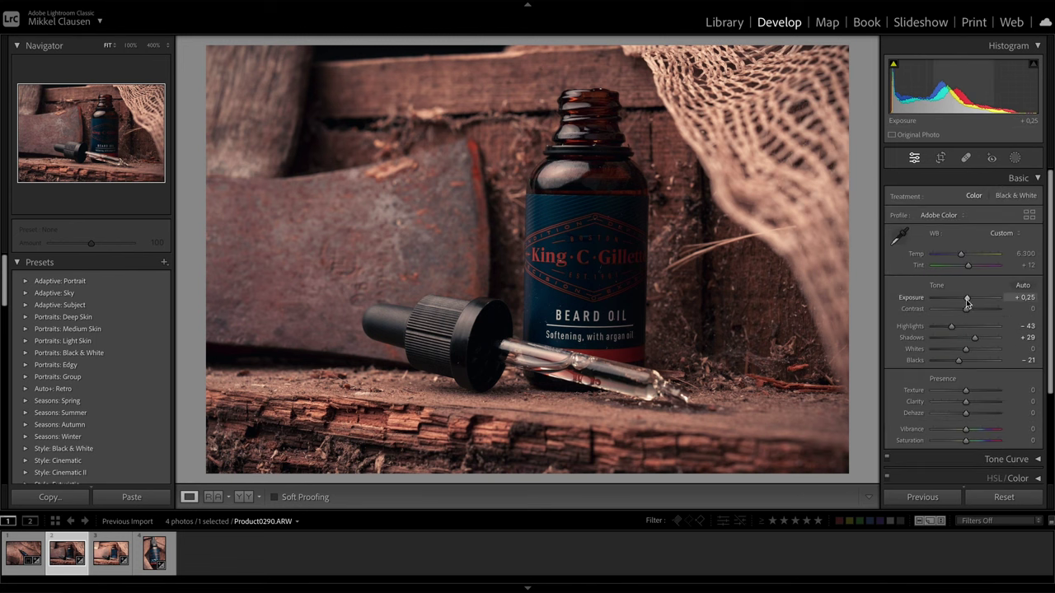
pyautogui.moveTo(966, 301); pyautogui.dragTo(969, 304)
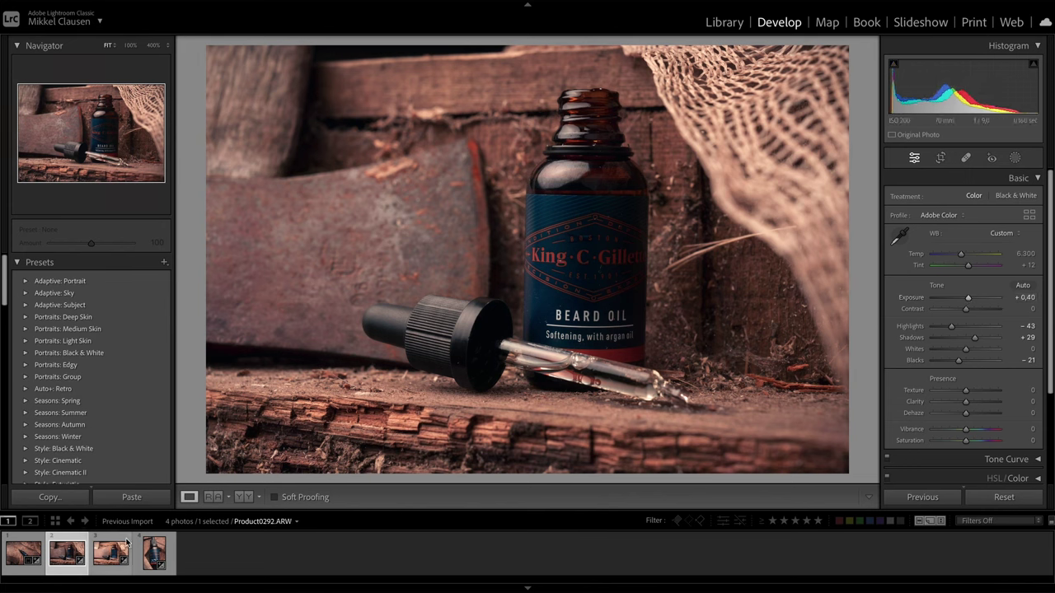
# On the vertical close-up Product0308, add Contrast +12 and set Exposure to +0.15.
pyautogui.click(111, 558)
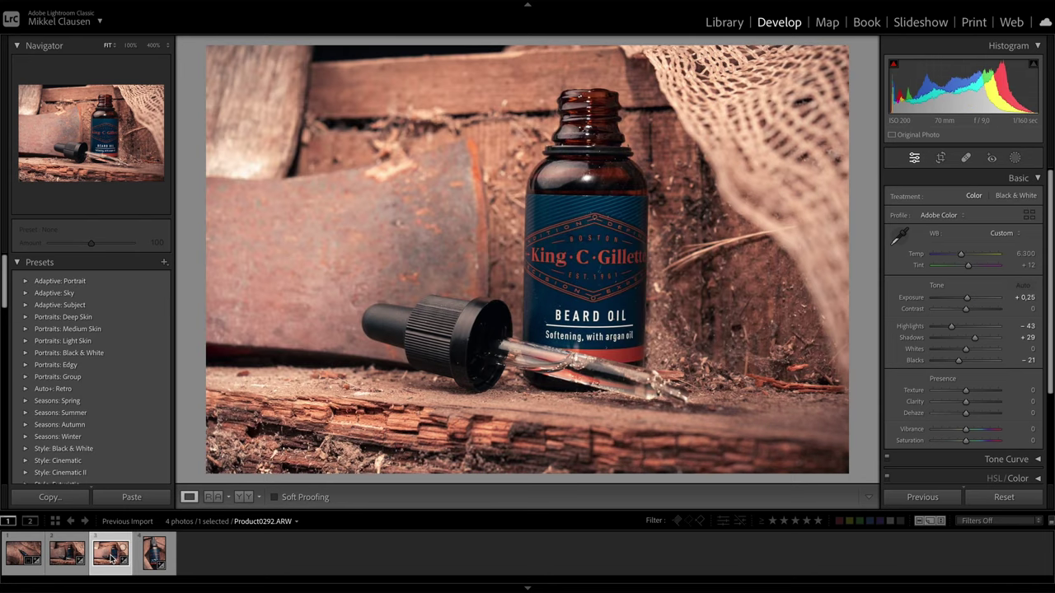
pyautogui.click(162, 558)
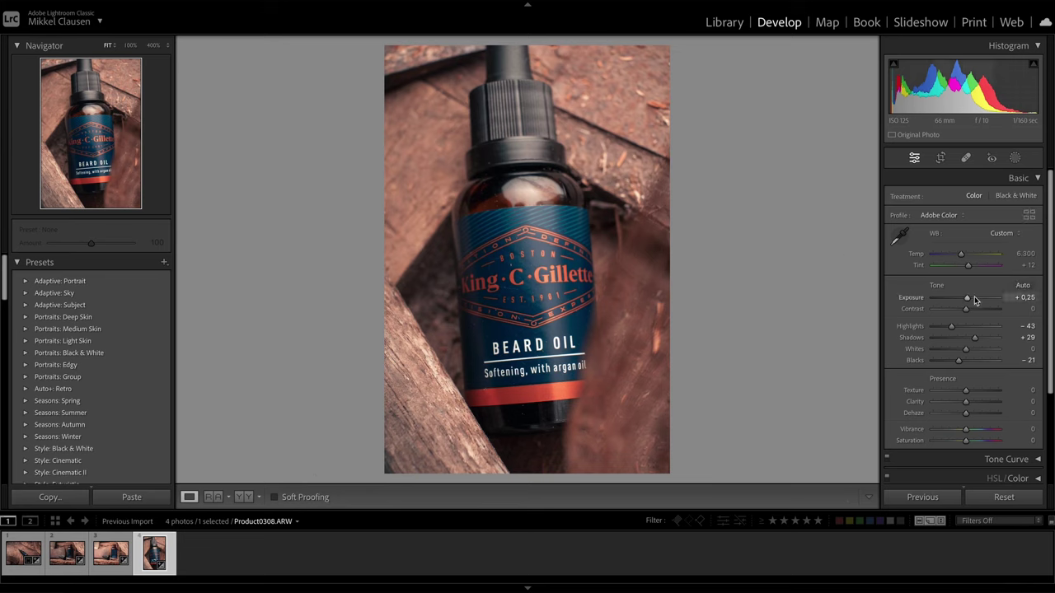
pyautogui.moveTo(966, 312); pyautogui.dragTo(969, 310)
pyautogui.moveTo(966, 297); pyautogui.dragTo(966, 298)
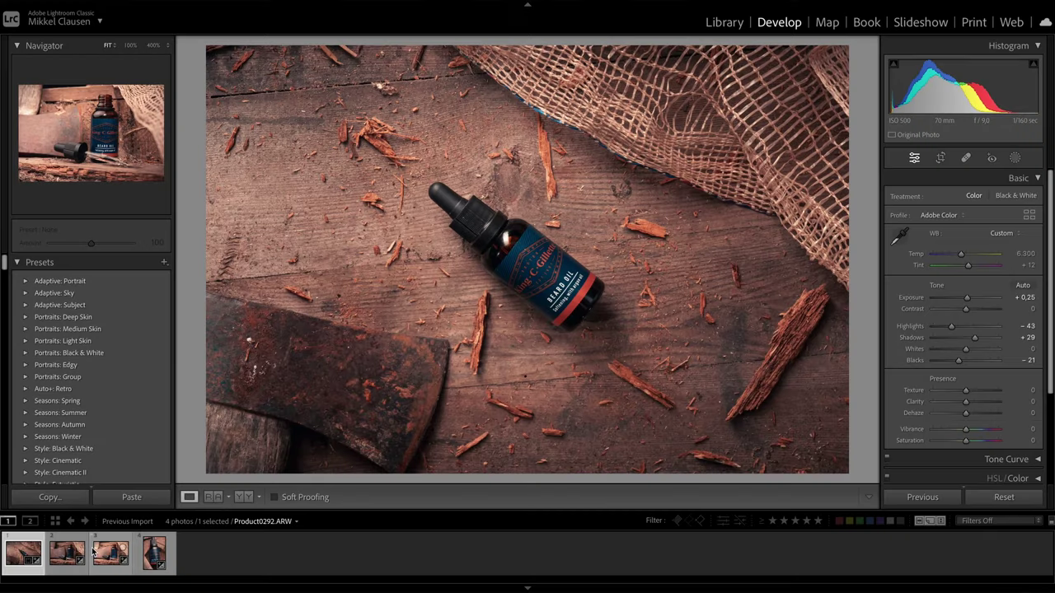
# Open Product0243 via Edit In > Edit in Adobe Photoshop 2023.
pyautogui.rightClick(20, 558)
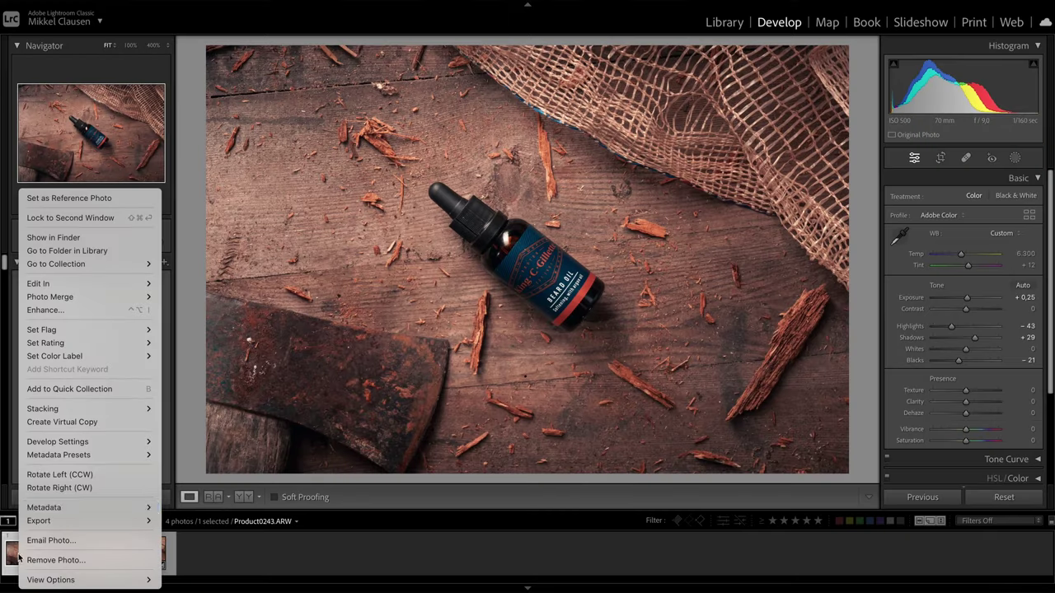
pyautogui.moveTo(100, 284)
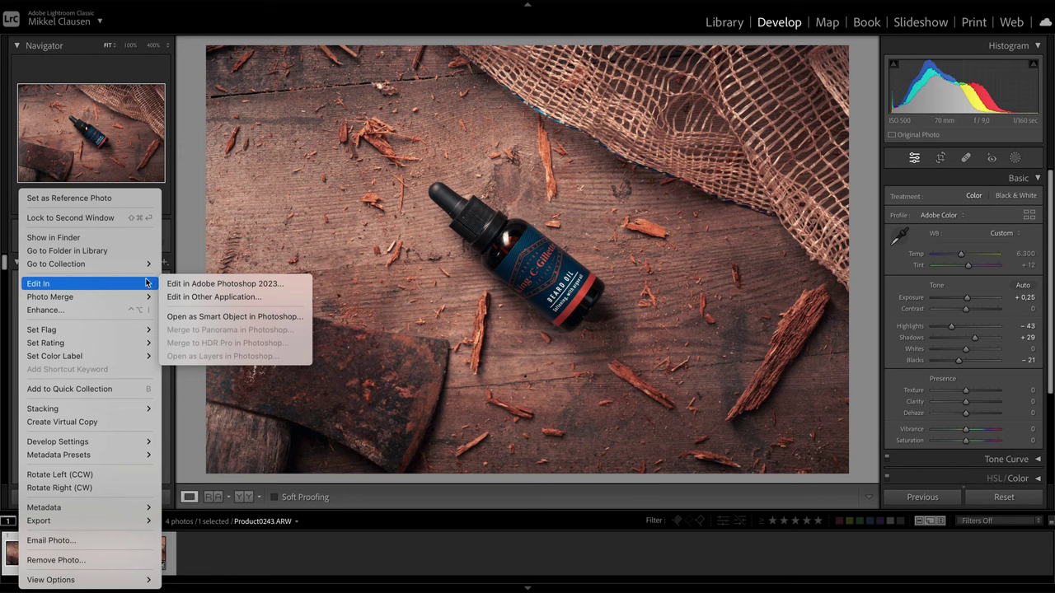
pyautogui.click(190, 285)
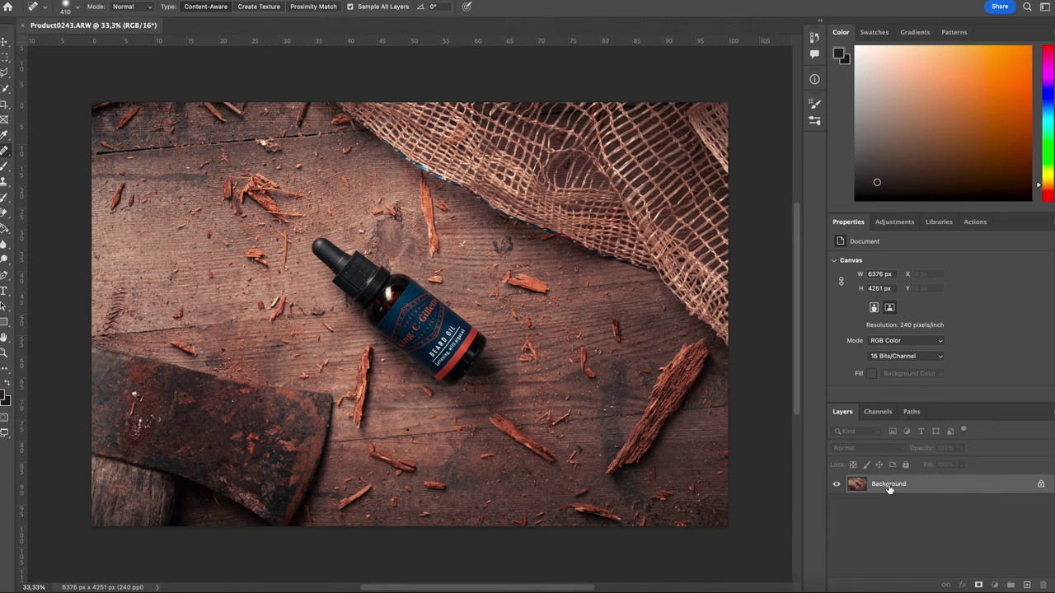
# Duplicate the Background and heal the first specks with a 51 px Spot Healing Brush.
pyautogui.hotkey('ctrl', 'j')
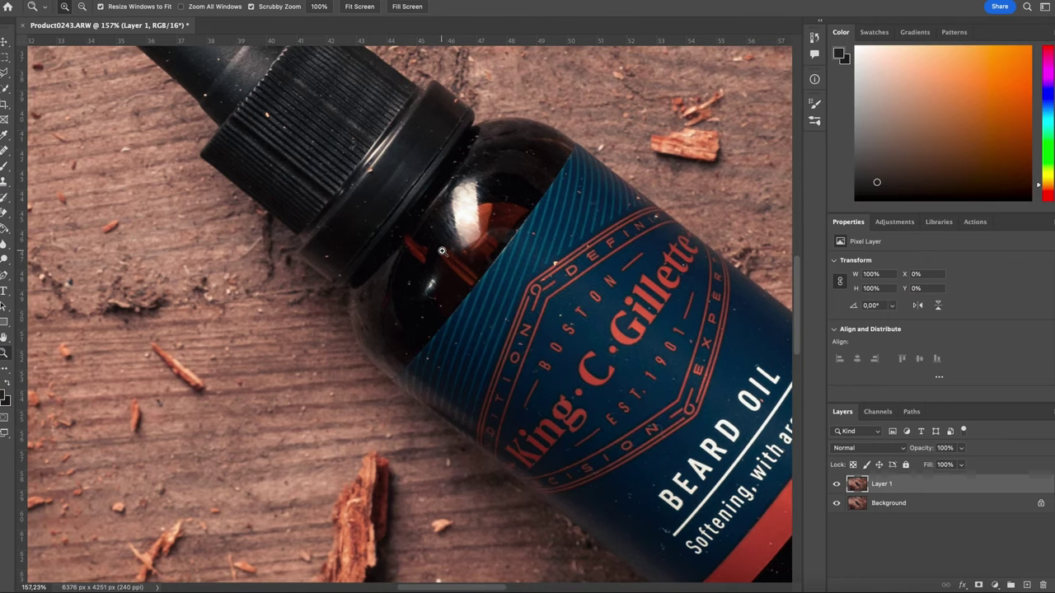
pyautogui.scroll(5, 442, 251)
pyautogui.press('j')
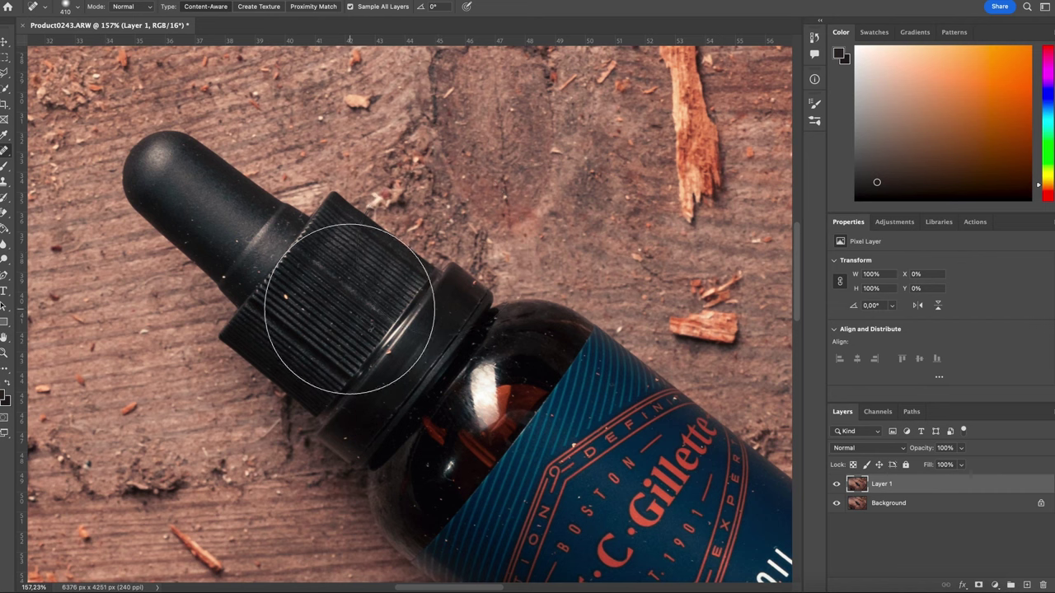
pyautogui.rightClick(349, 309)
pyautogui.moveTo(402, 334); pyautogui.dragTo(396, 333)
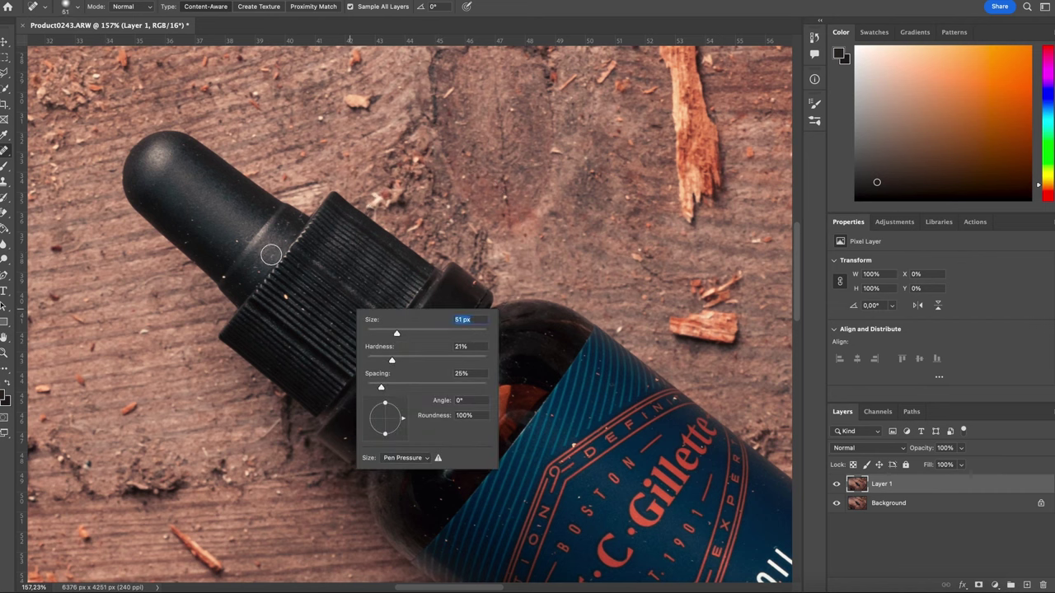
pyautogui.press('Return')
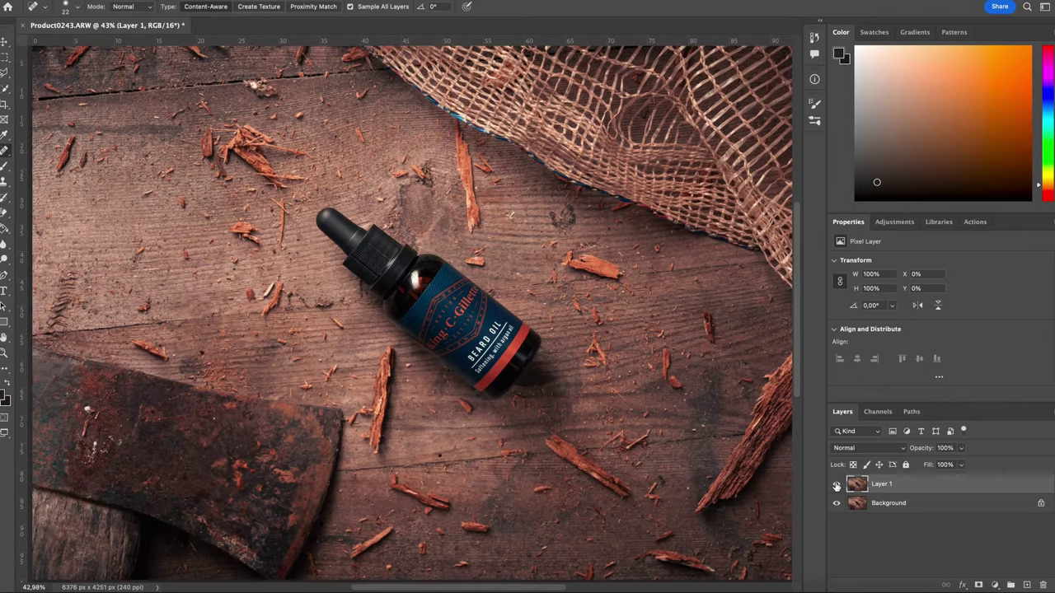
pyautogui.click(836, 487)
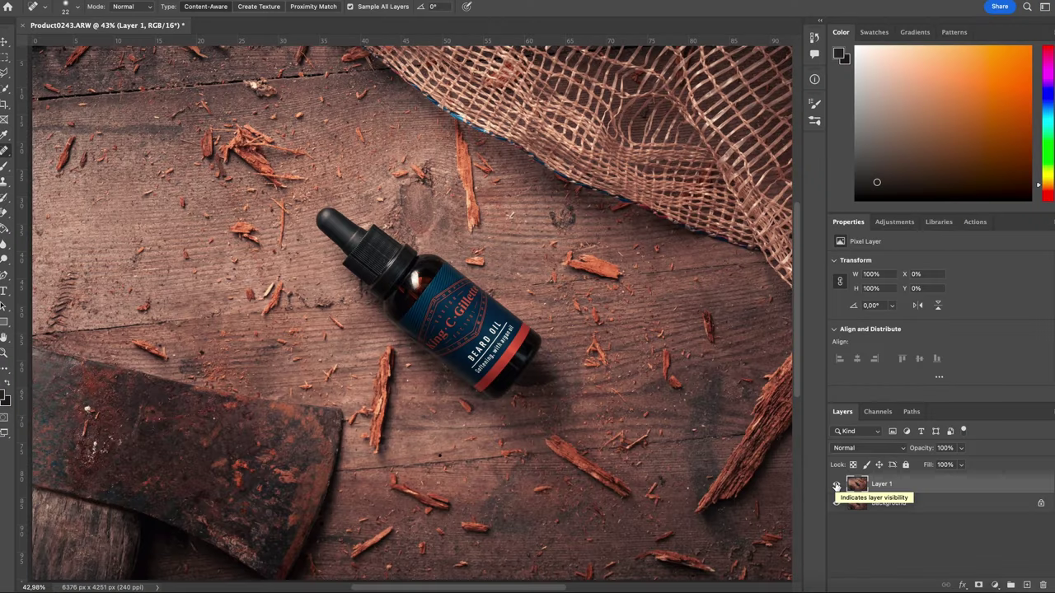
pyautogui.click(836, 486)
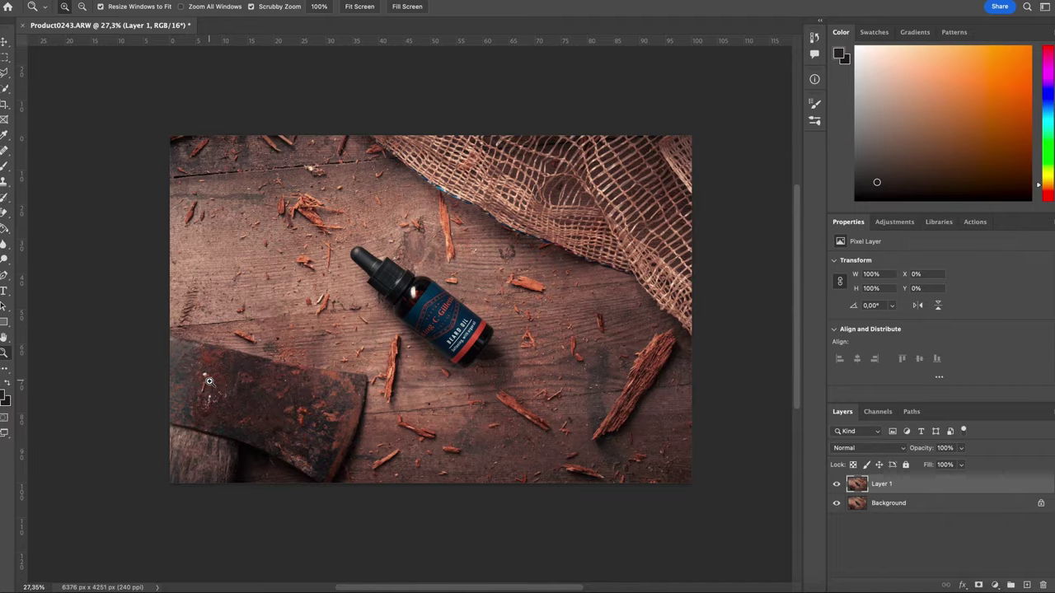
# Zoom in on the axe head and heal its white specks and flakes and the wood's dark mark at 52 px.
pyautogui.moveTo(207, 386); pyautogui.dragTo(300, 363)
pyautogui.press('j')
pyautogui.rightClick(300, 363)
pyautogui.click(342, 386)
pyautogui.moveTo(283, 400); pyautogui.dragTo(272, 461)
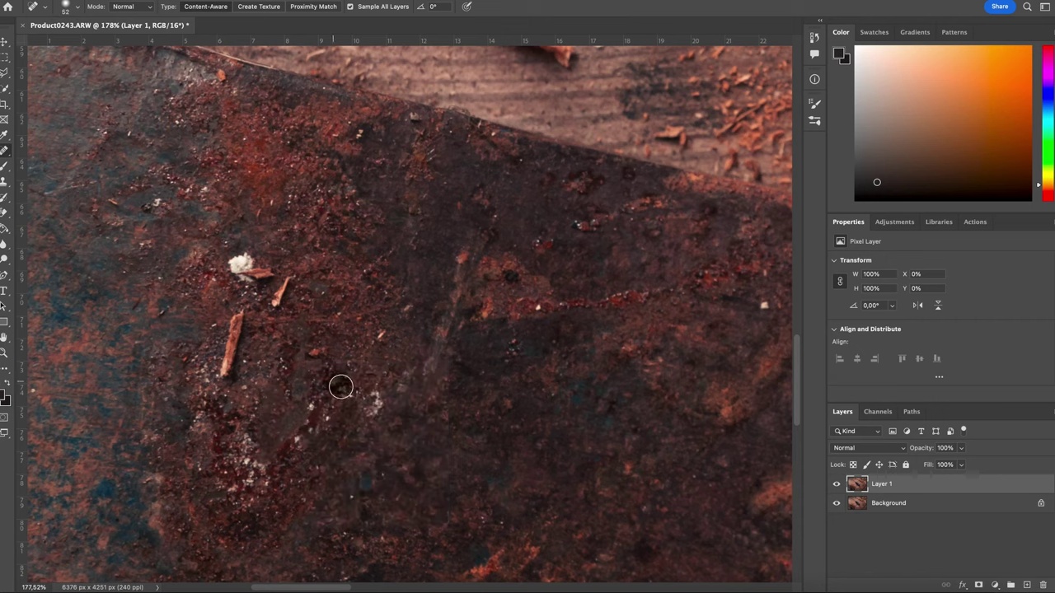
pyautogui.click(247, 270)
pyautogui.moveTo(243, 424); pyautogui.dragTo(251, 490)
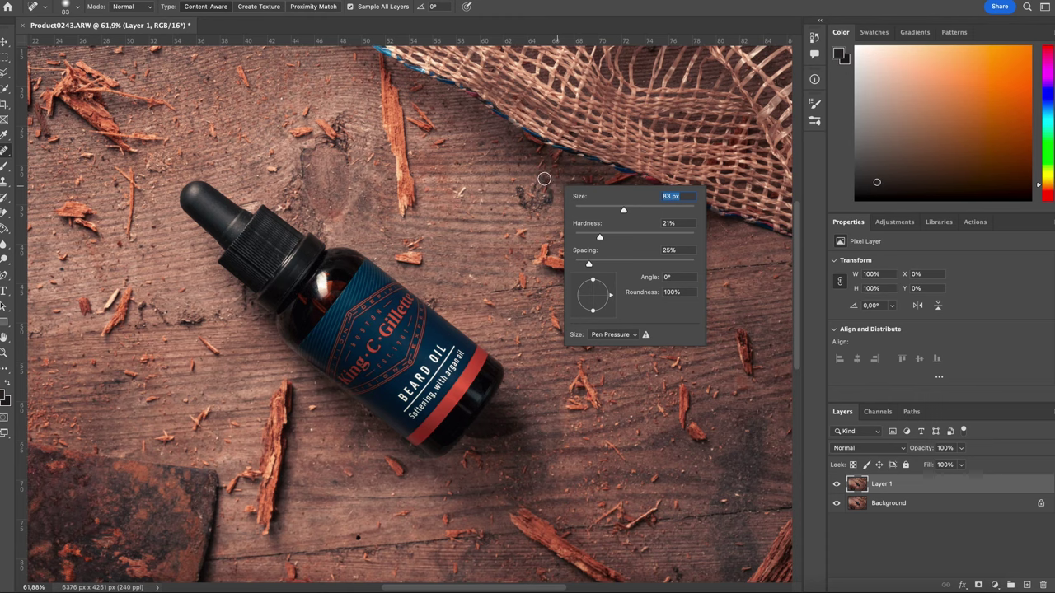
pyautogui.moveTo(544, 179)
pyautogui.mouseDown()
pyautogui.moveTo(558, 206)
pyautogui.moveTo(548, 196)
pyautogui.moveTo(545, 210)
pyautogui.moveTo(529, 209)
pyautogui.moveTo(514, 188)
pyautogui.moveTo(542, 205)
pyautogui.mouseUp()
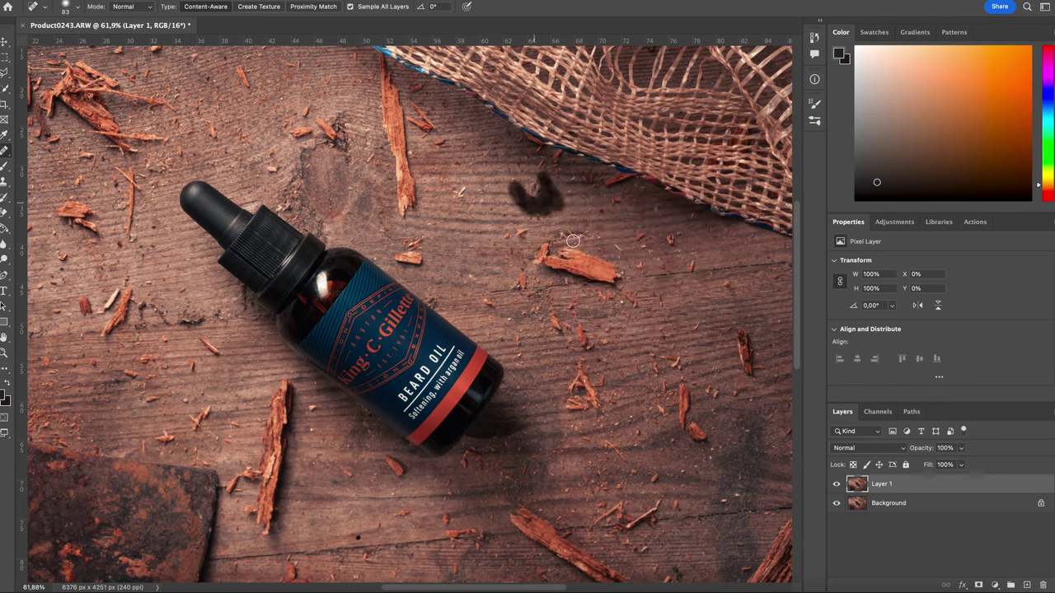
# Compare the retouch before and after, zoom to the bottle's shoulder, and duplicate the retouched layer.
pyautogui.scroll(-5, 536, 195)
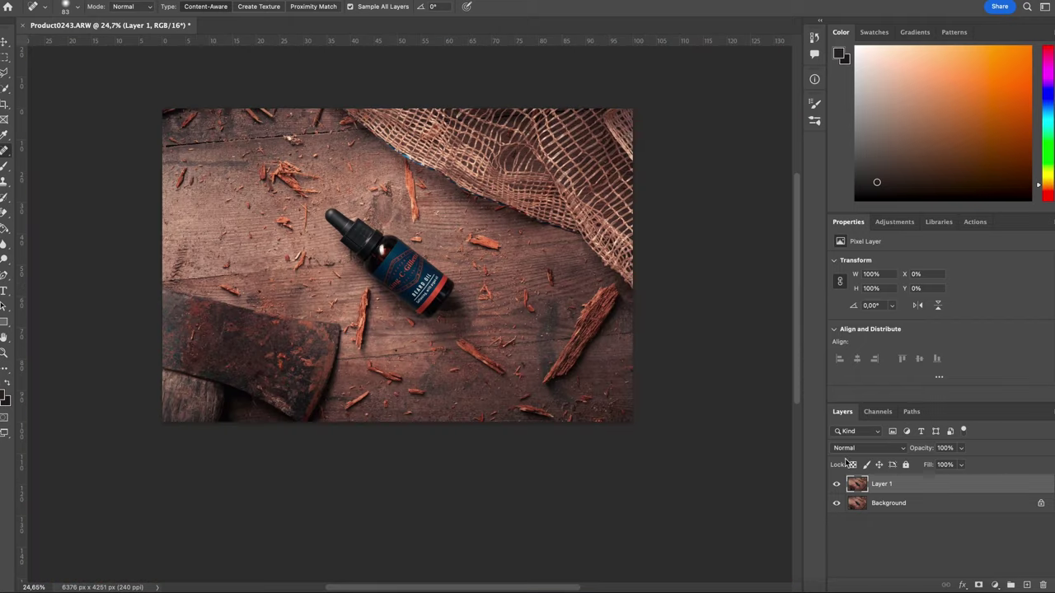
pyautogui.click(838, 484)
pyautogui.click(838, 485)
pyautogui.click(838, 485)
pyautogui.click(837, 485)
pyautogui.press('z')
pyautogui.click(367, 283)
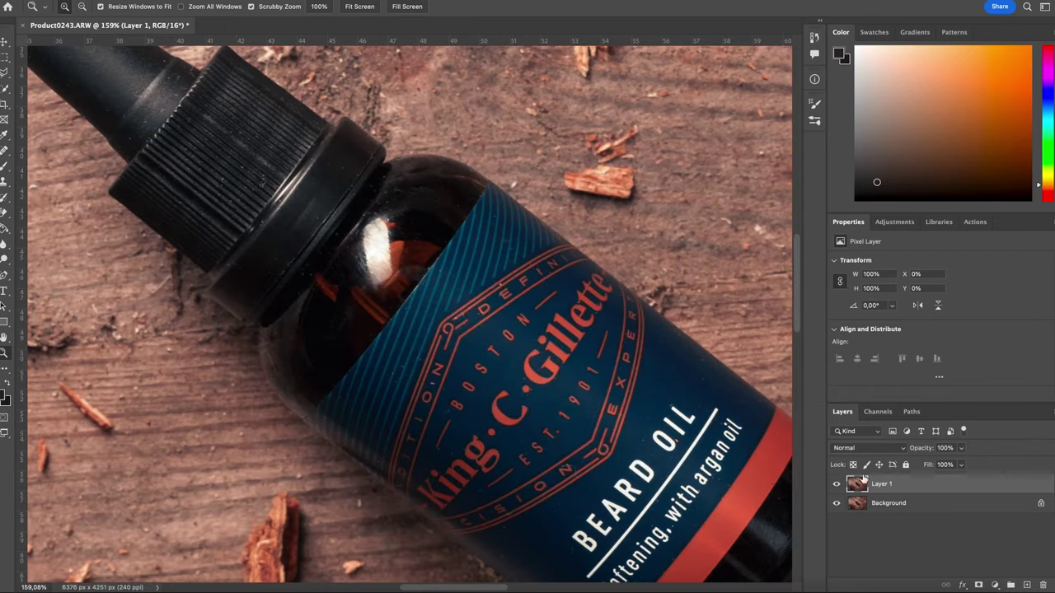
pyautogui.hotkey('ctrl', 'j')
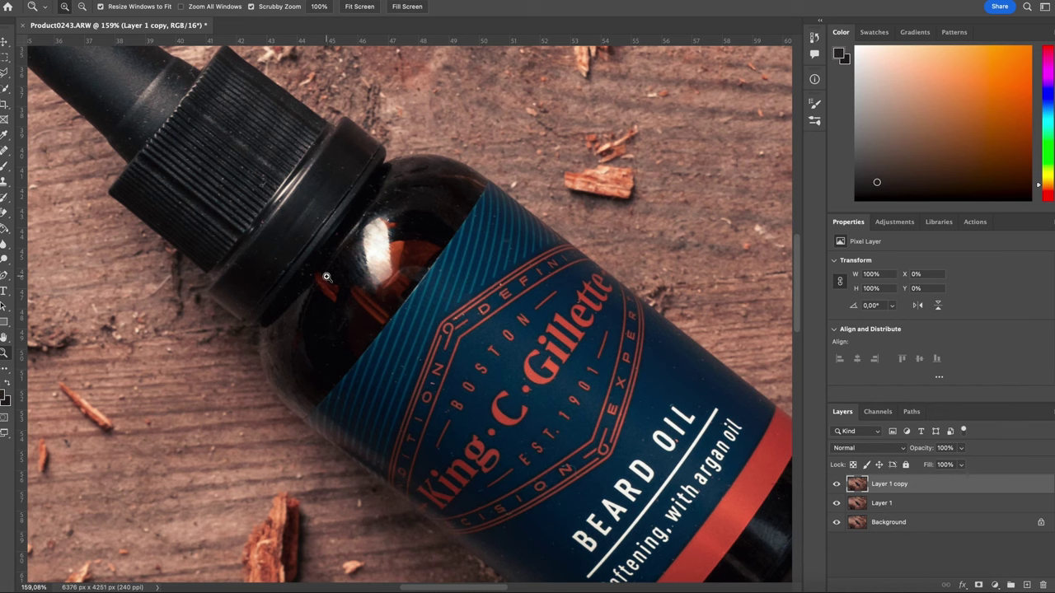
# Apply a slight Gaussian Blur of about 5 px to Layer 1 copy.
pyautogui.click(272, 0)
pyautogui.moveTo(377, 131)
pyautogui.click(475, 174)
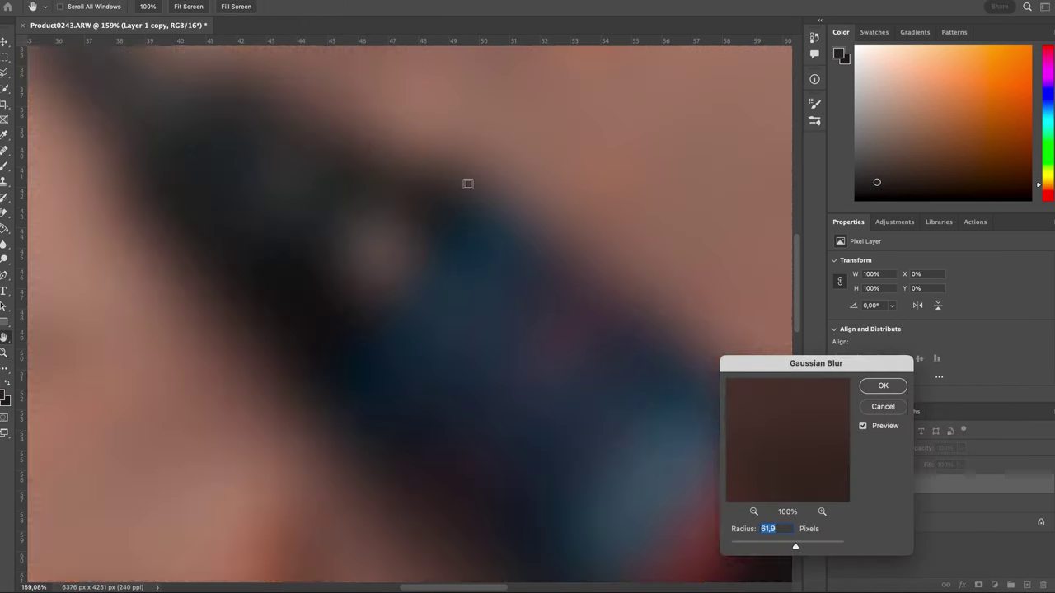
pyautogui.moveTo(793, 543); pyautogui.dragTo(761, 548)
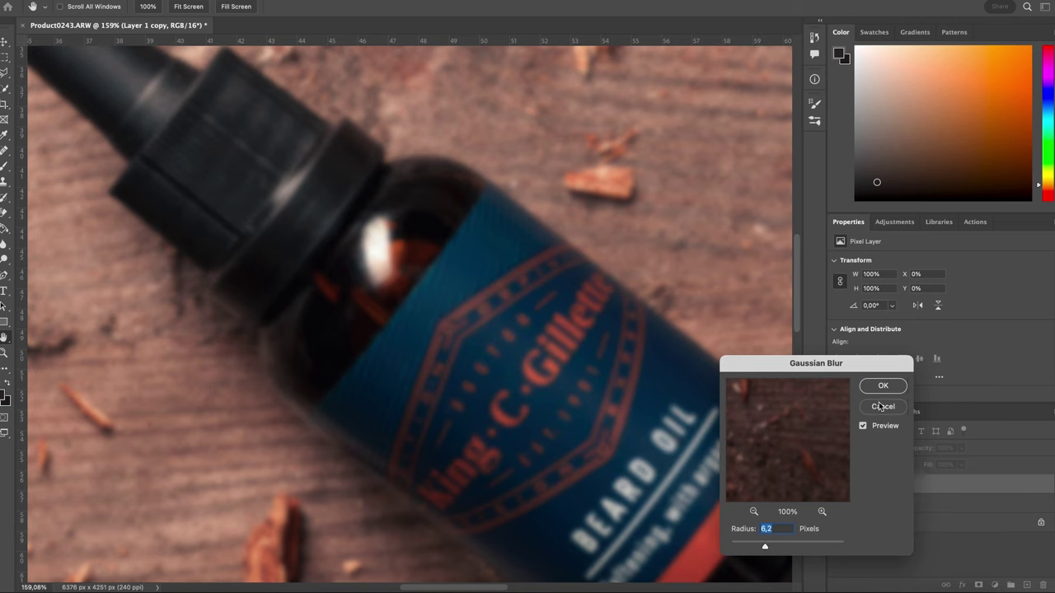
pyautogui.click(862, 426)
pyautogui.click(862, 426)
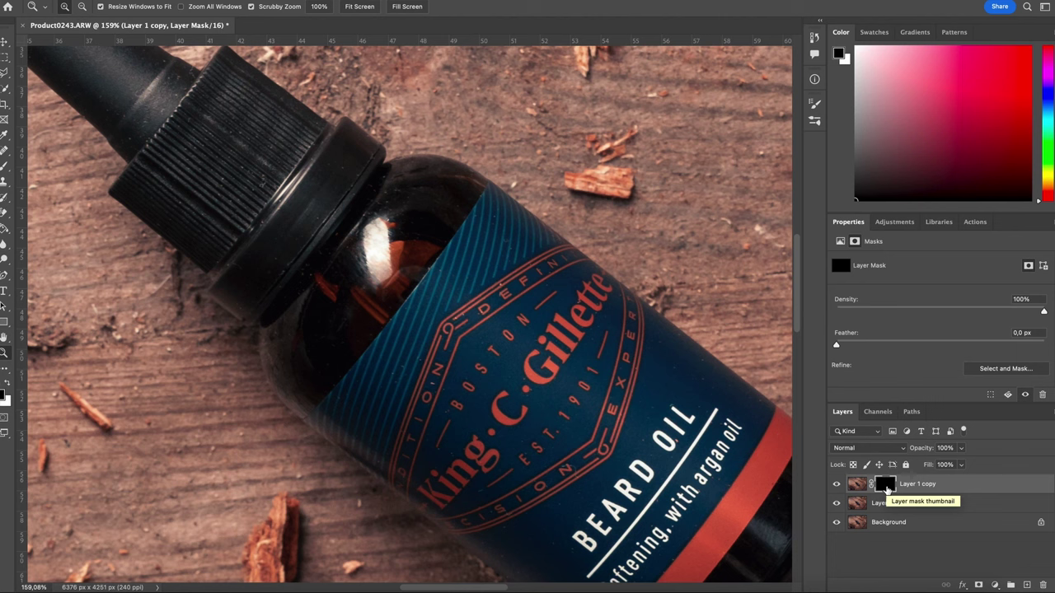
# Paint white with a soft brush over the bottle's glass highlight to reveal the blur.
pyautogui.press('b')
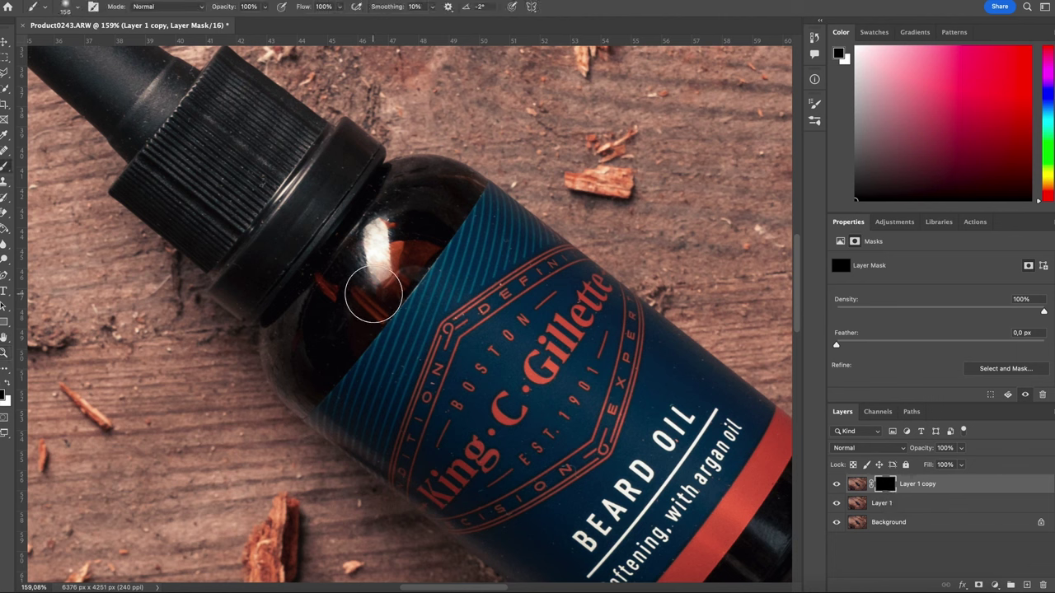
pyautogui.press('x')
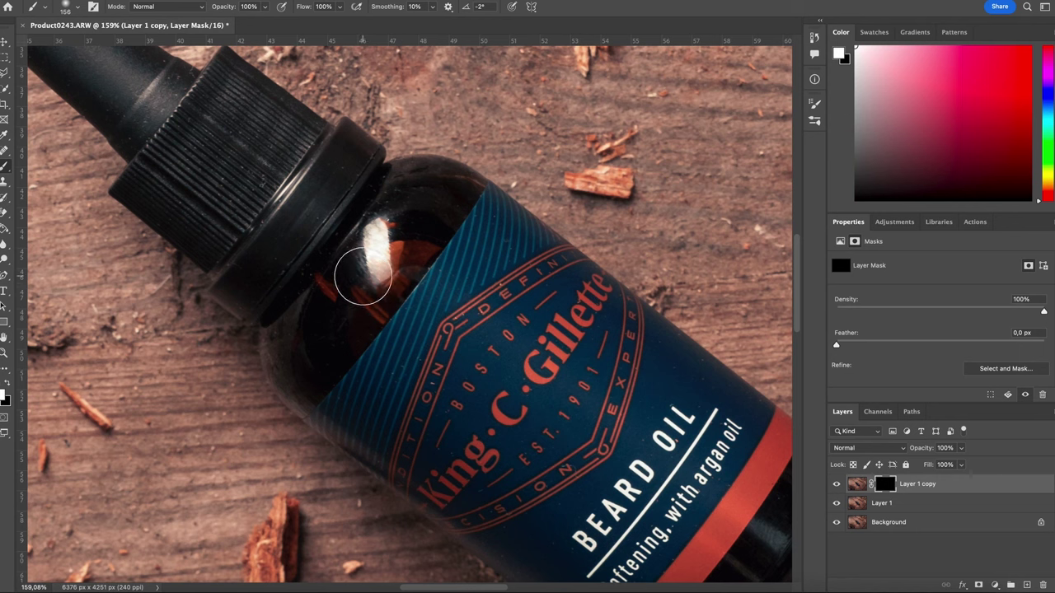
pyautogui.rightClick(373, 280)
pyautogui.press('Escape')
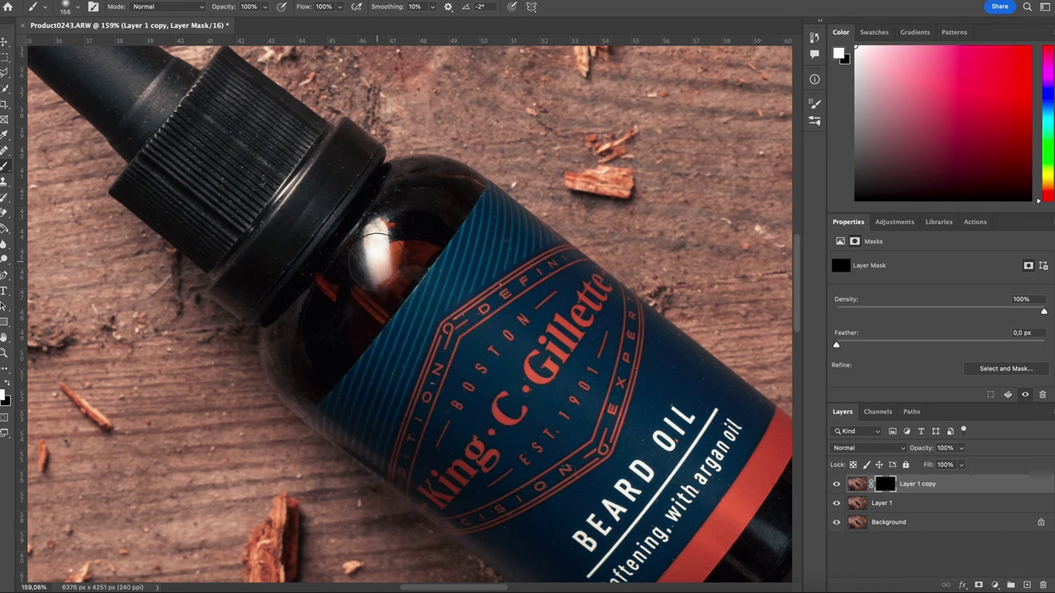
pyautogui.moveTo(381, 247); pyautogui.dragTo(395, 226)
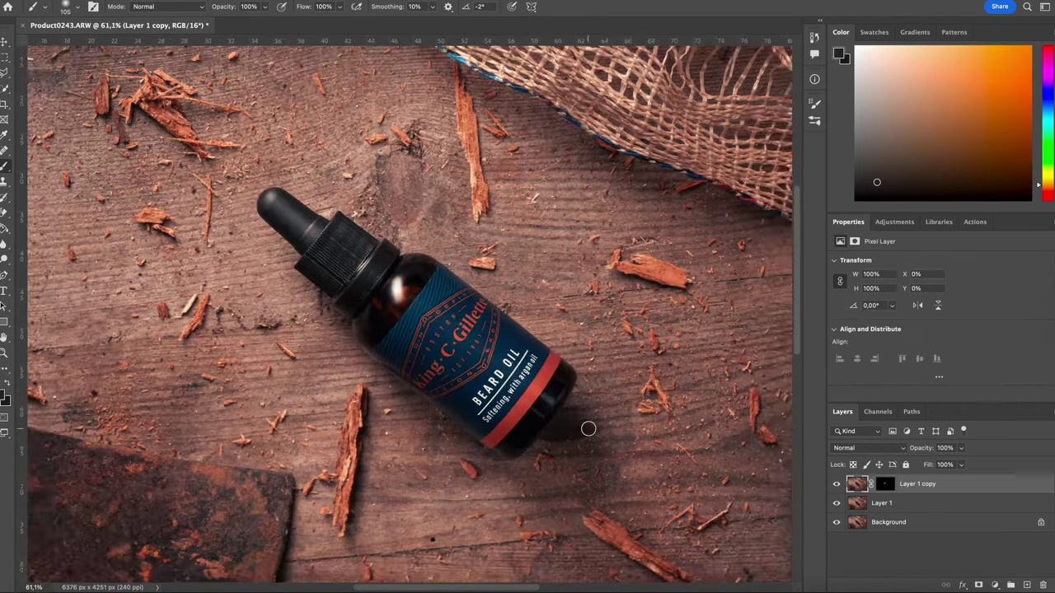
pyautogui.press('super+minus')
pyautogui.press('super+minus')
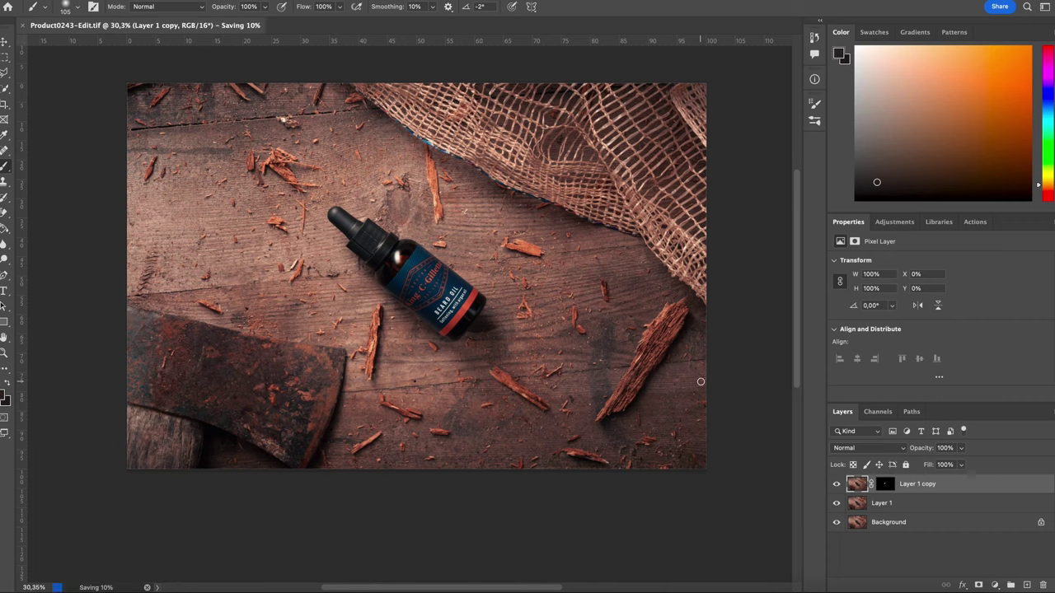
# Back in Lightroom, select the upright bottle exposure and bring up its Edit In options.
pyautogui.click(528, 587)
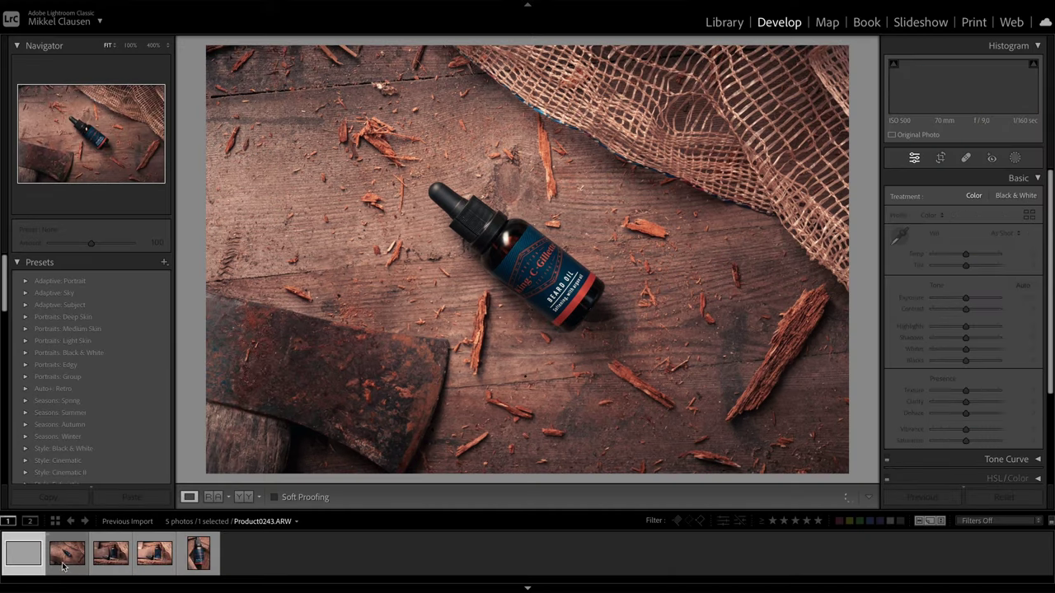
pyautogui.click(57, 563)
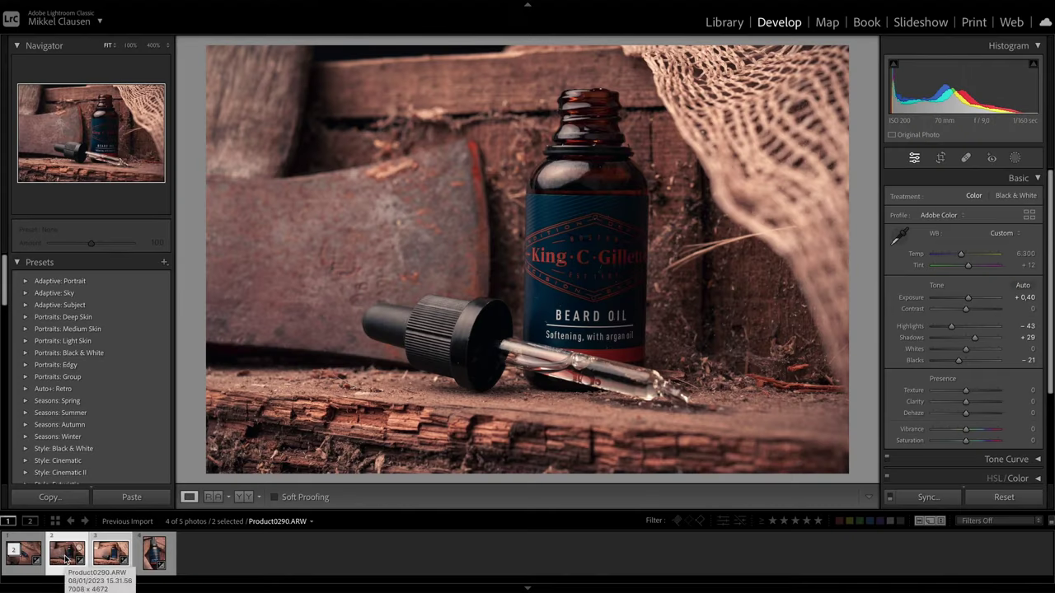
pyautogui.rightClick(66, 559)
pyautogui.moveTo(191, 285)
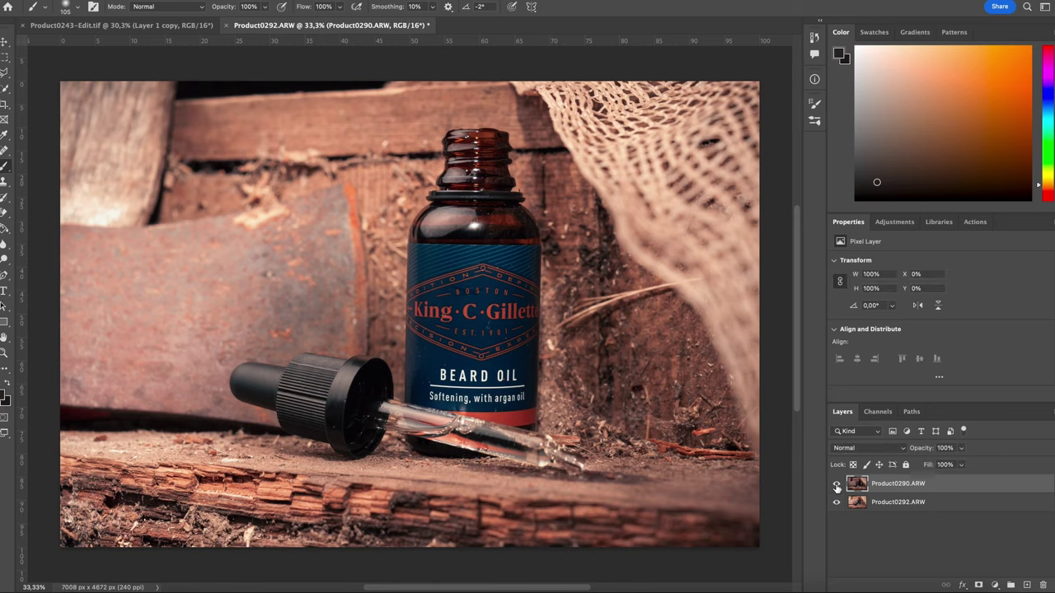
pyautogui.click(836, 484)
pyautogui.click(836, 485)
pyautogui.click(836, 484)
pyautogui.hotkey('ctrl', '[')
# Set the Product0292 layer to Screen mode and give it an inverted black mask.
pyautogui.click(835, 486)
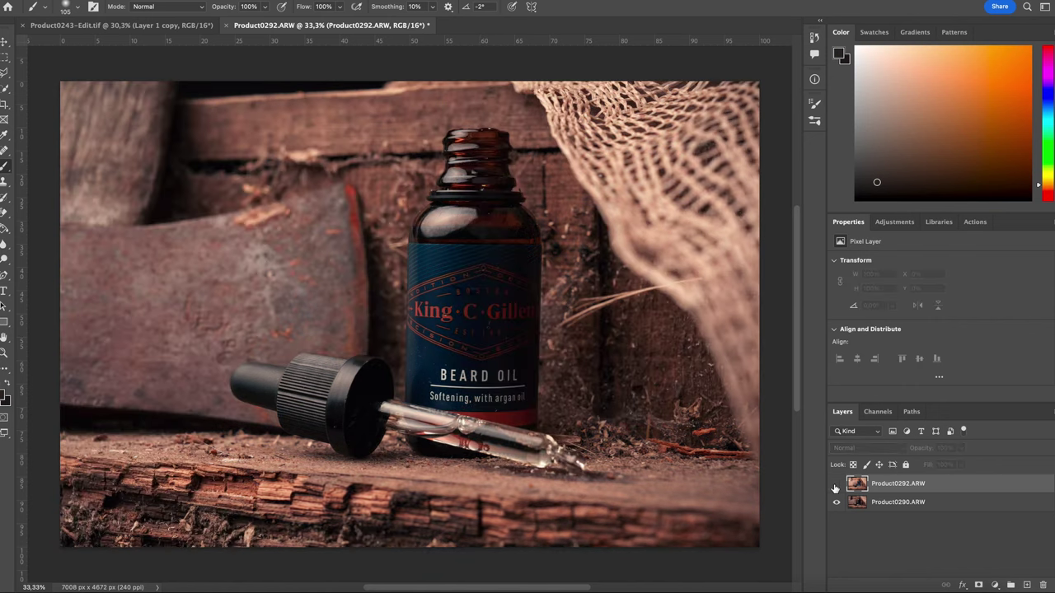
pyautogui.click(836, 484)
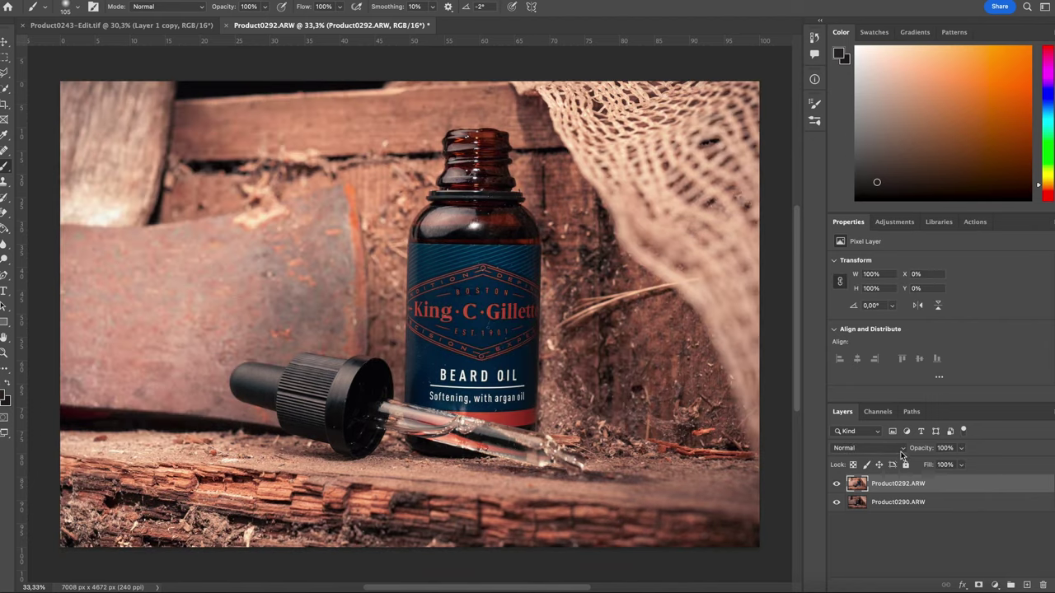
pyautogui.click(901, 449)
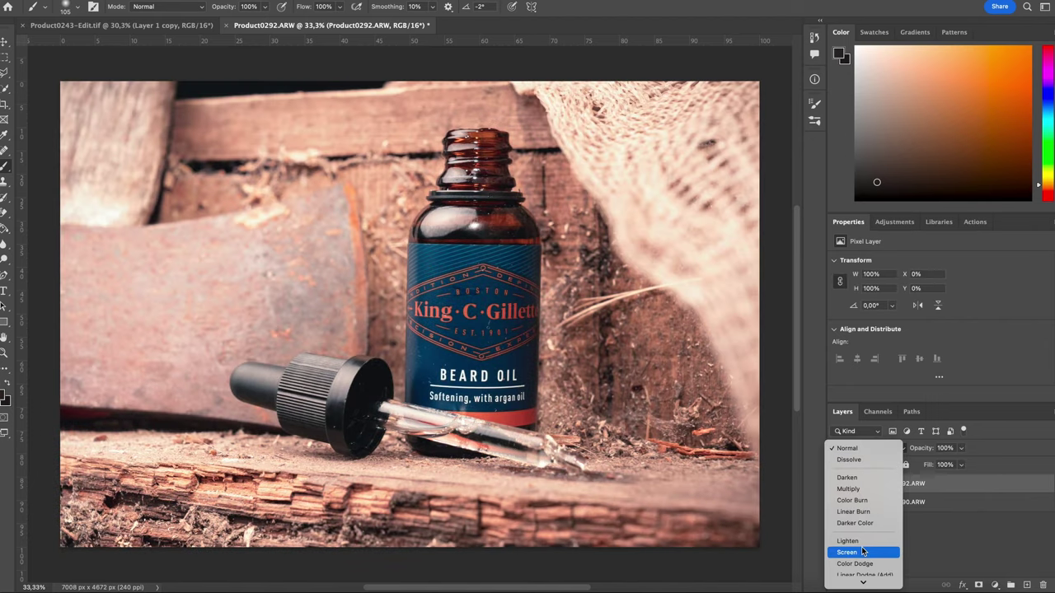
pyautogui.click(862, 552)
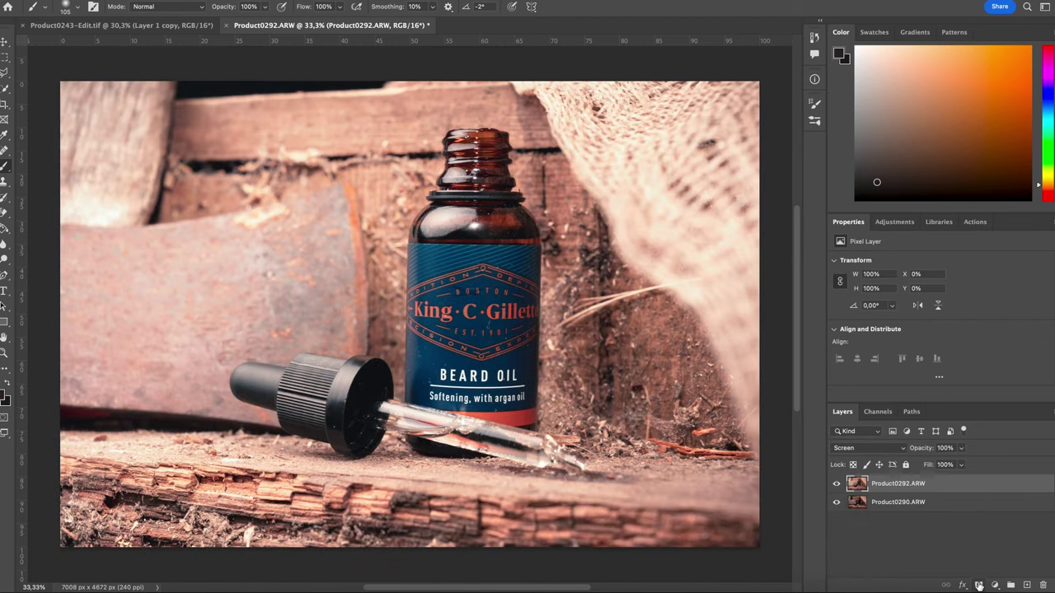
pyautogui.click(978, 585)
pyautogui.hotkey('ctrl', 'i')
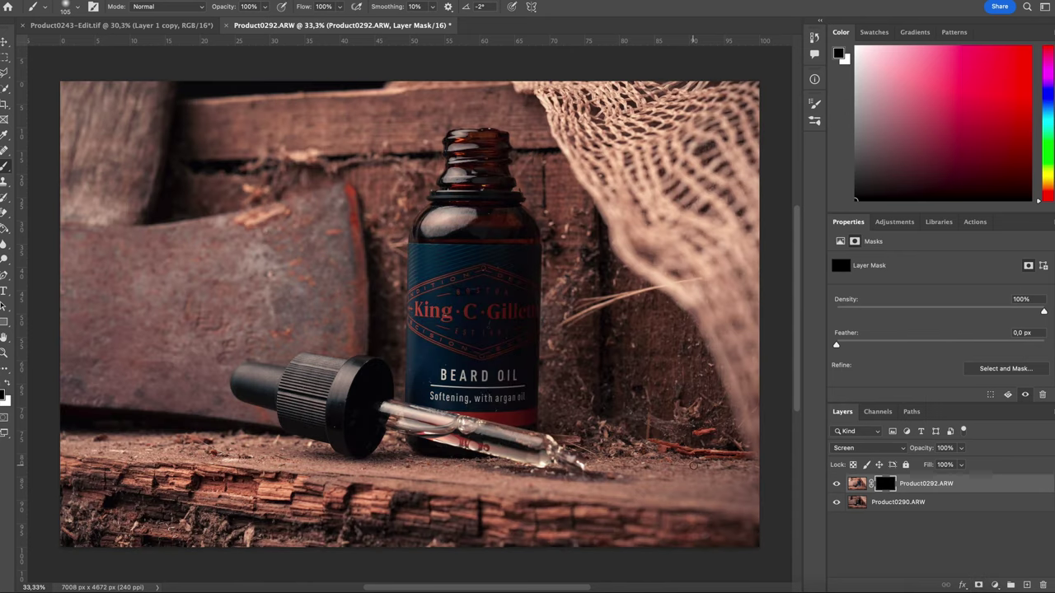
# Paint white with a 1040 px brush to reveal the brighter exposure over the label.
pyautogui.rightClick(462, 352)
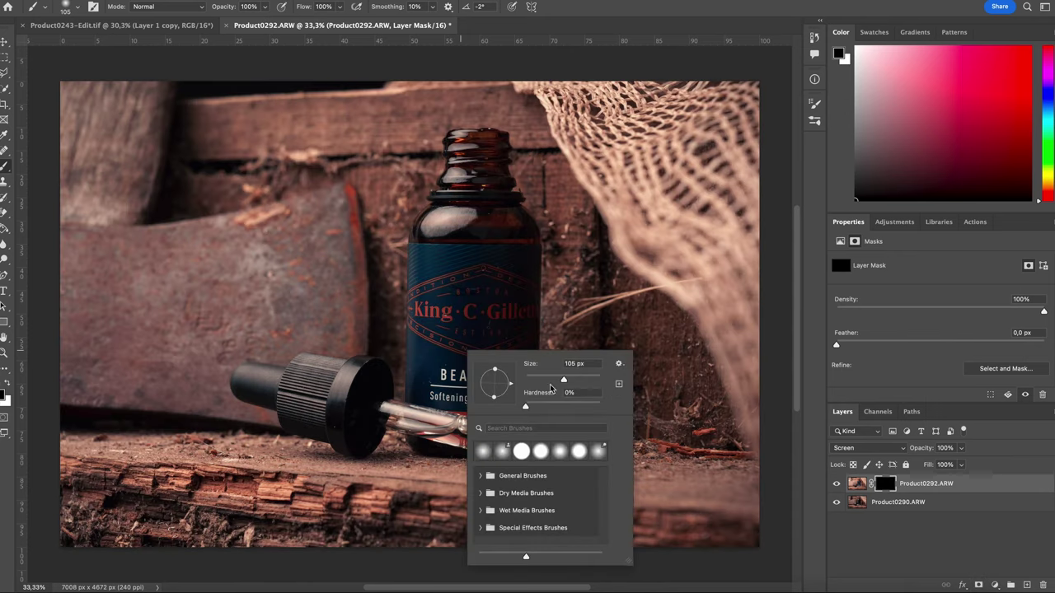
pyautogui.moveTo(581, 380); pyautogui.dragTo(587, 381)
pyautogui.press('Return')
pyautogui.press('x')
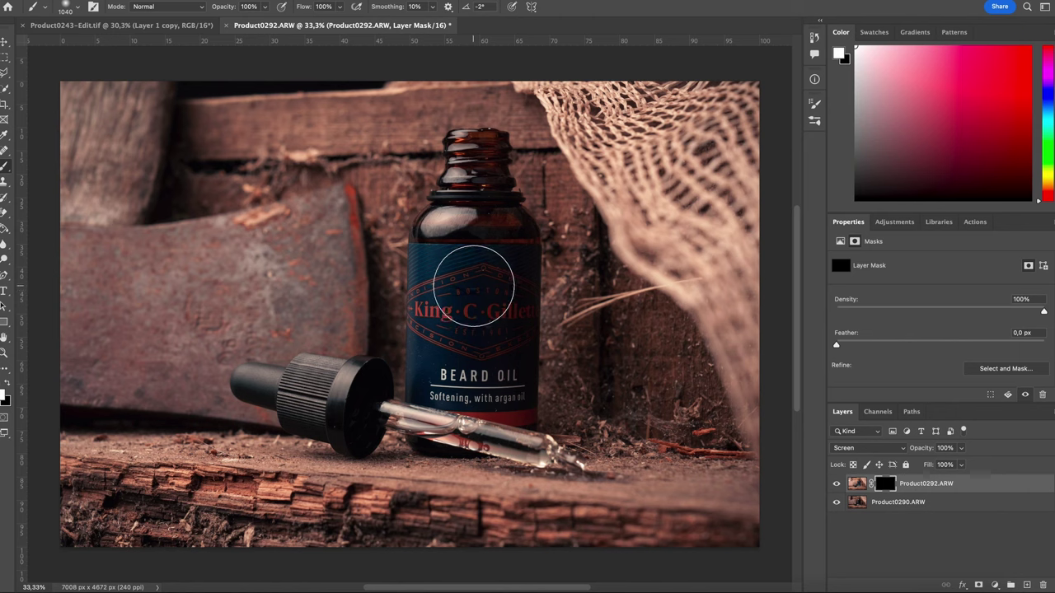
pyautogui.moveTo(474, 286)
pyautogui.mouseDown()
pyautogui.moveTo(472, 382)
pyautogui.moveTo(452, 384)
pyautogui.moveTo(497, 421)
pyautogui.moveTo(444, 403)
pyautogui.moveTo(536, 430)
pyautogui.moveTo(486, 389)
pyautogui.moveTo(496, 284)
pyautogui.mouseUp()
# Paint black at 198 and 396 px to remove the brightening around the dropper and right edge.
pyautogui.press('x')
pyautogui.press('[')
pyautogui.press('[')
pyautogui.press('[')
pyautogui.press('[')
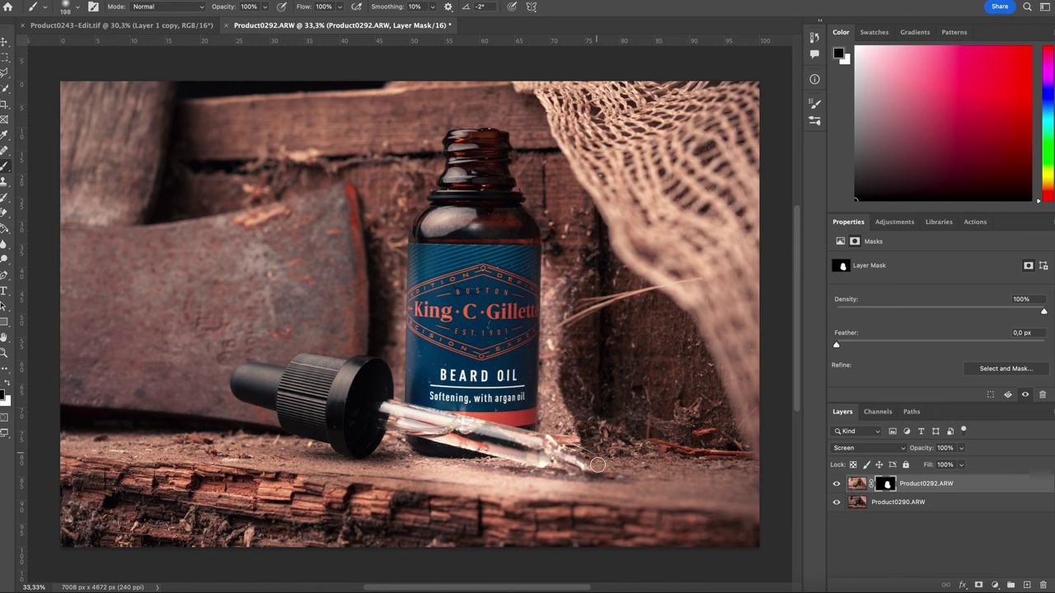
pyautogui.moveTo(598, 465)
pyautogui.mouseDown()
pyautogui.moveTo(576, 477)
pyautogui.moveTo(461, 470)
pyautogui.mouseUp()
pyautogui.press(']')
pyautogui.press(']')
pyautogui.press(']')
pyautogui.press(']')
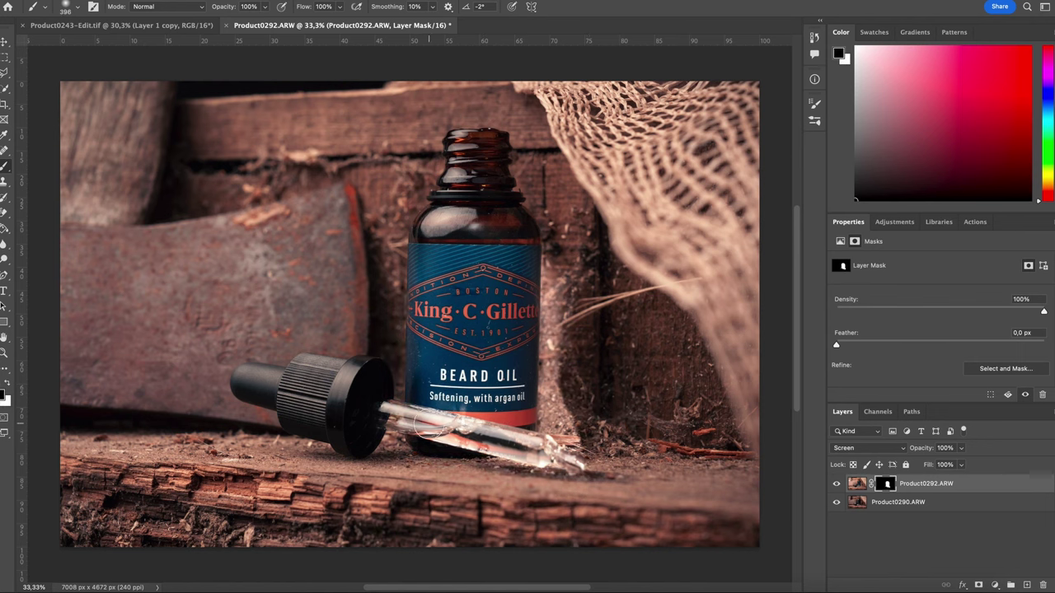
pyautogui.moveTo(567, 248); pyautogui.dragTo(544, 428)
pyautogui.click(837, 484)
pyautogui.click(836, 483)
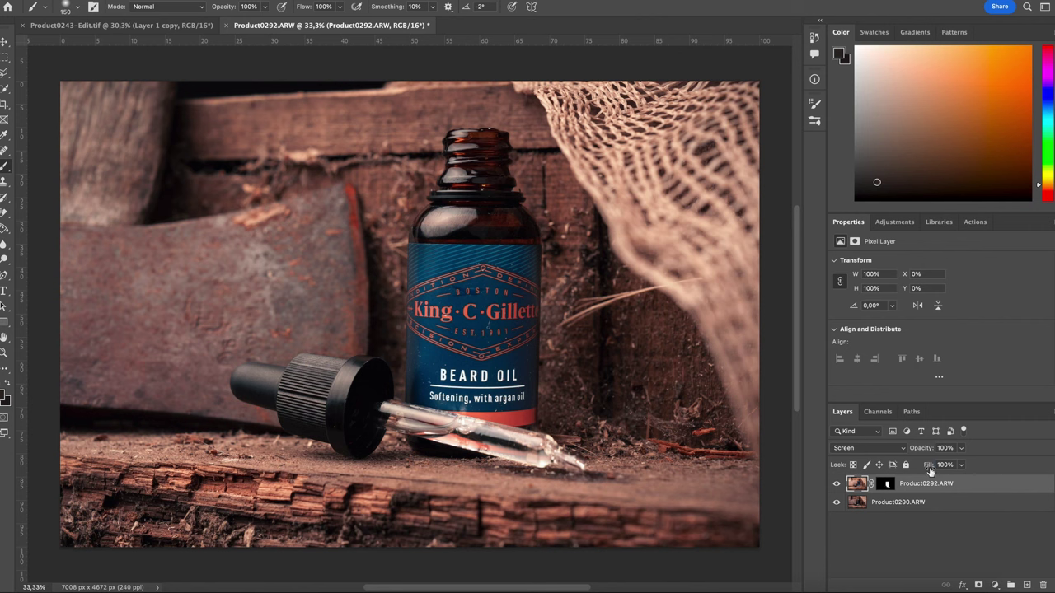
# Lower the Screen layer's fill to 55%, stamp visible into a new layer, and zoom in on the label.
pyautogui.moveTo(929, 470)
pyautogui.mouseDown()
pyautogui.moveTo(911, 470)
pyautogui.moveTo(923, 464)
pyautogui.mouseUp()
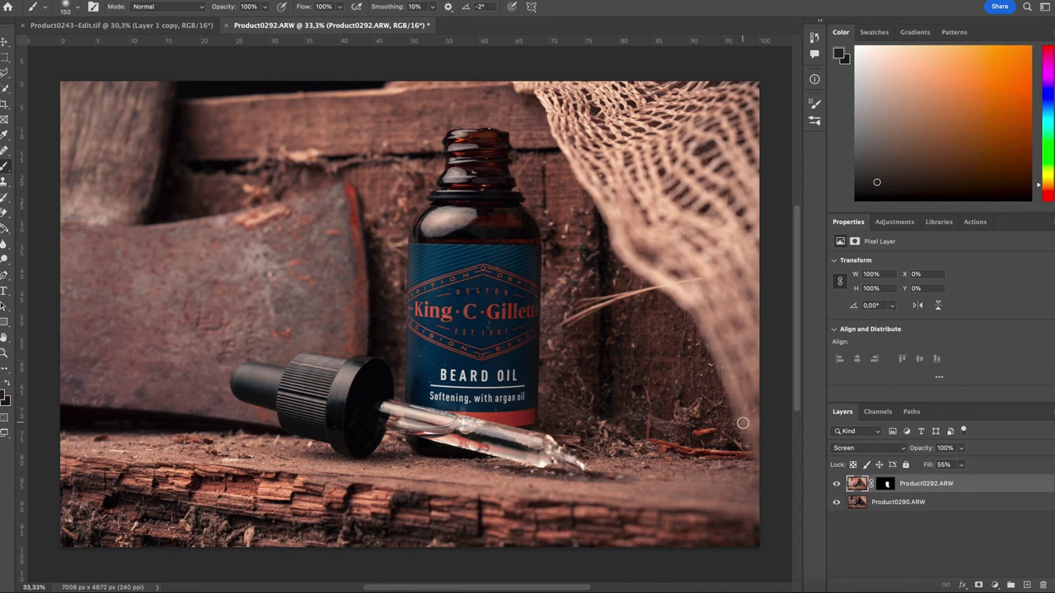
pyautogui.press('super+alt+shift+e')
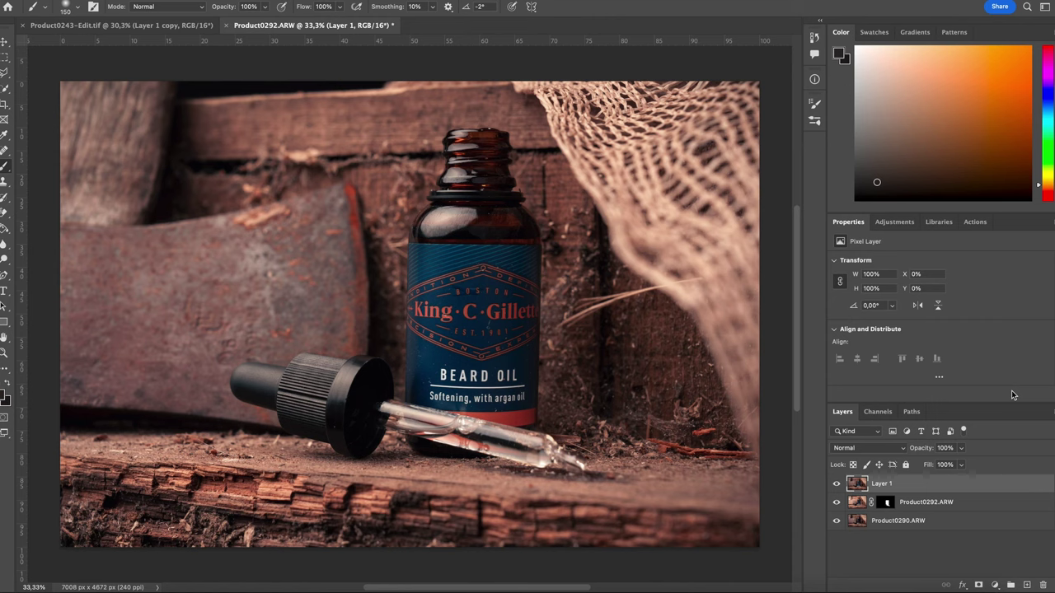
pyautogui.press('z')
pyautogui.moveTo(557, 277); pyautogui.dragTo(556, 277)
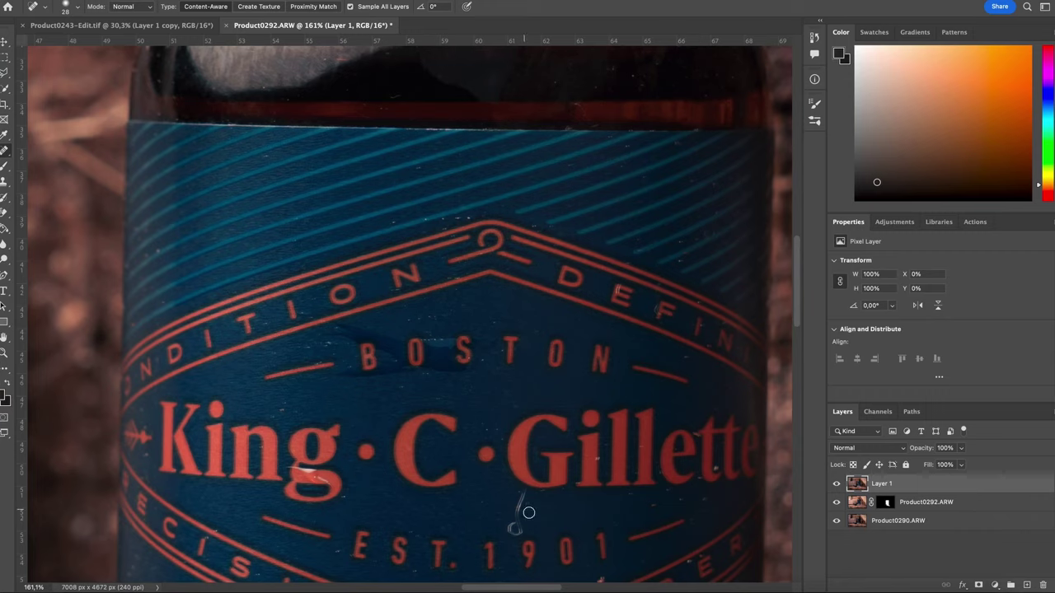
# Scan the label for specks with the Clone Stamp and compare with the retouch layer hidden.
pyautogui.scroll(5, 523, 505)
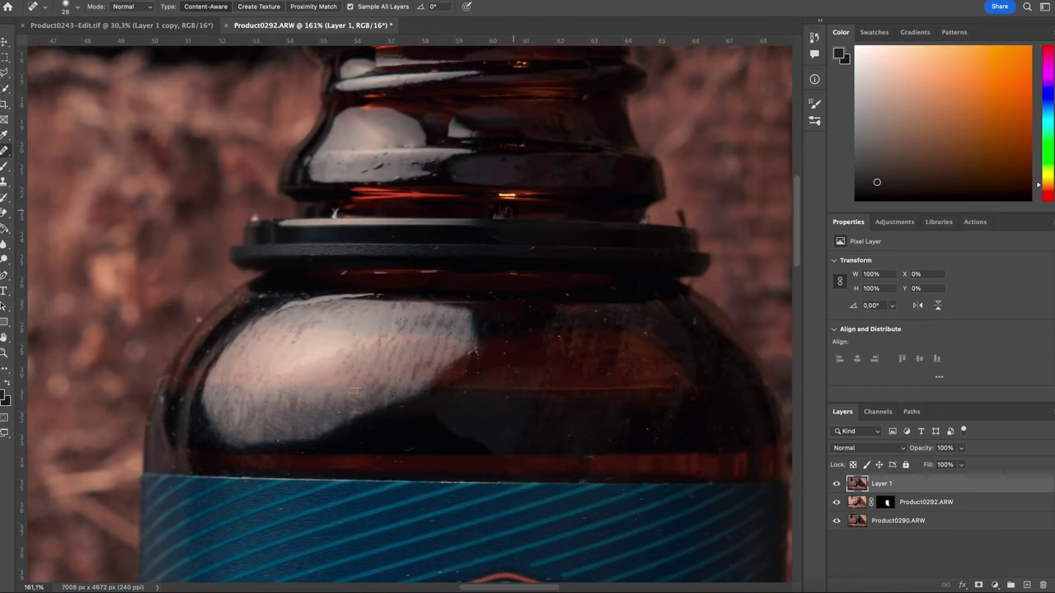
pyautogui.scroll(-5, 489, 264)
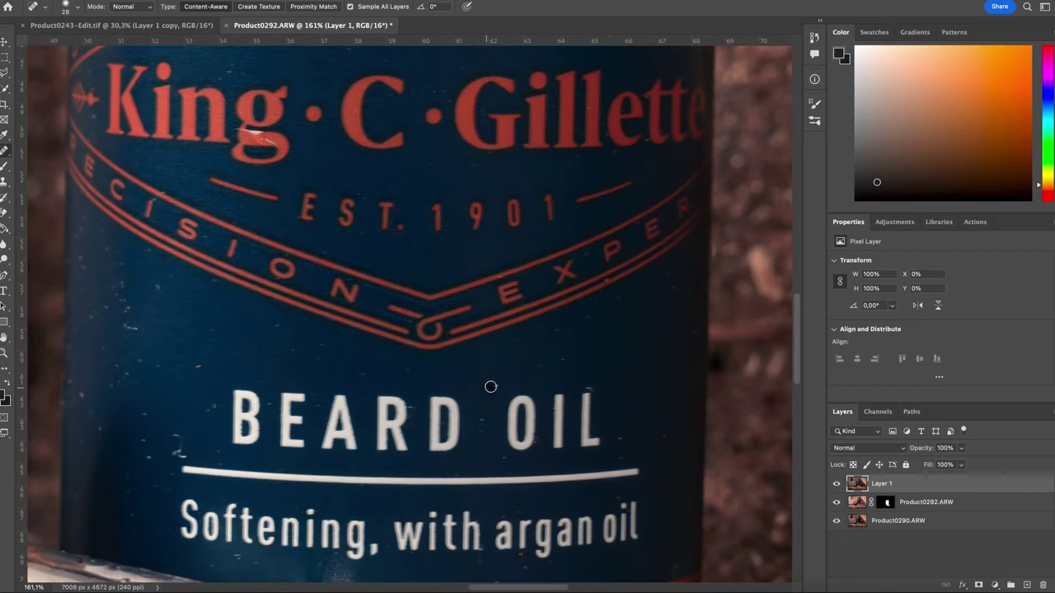
pyautogui.scroll(-5, 532, 236)
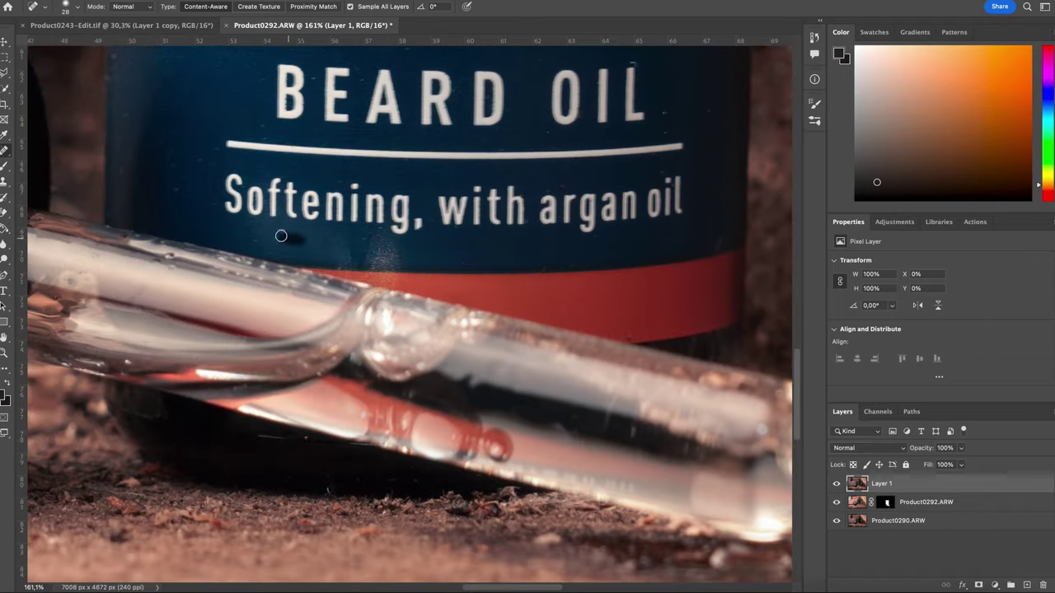
pyautogui.scroll(6, 449, 205)
pyautogui.press('s')
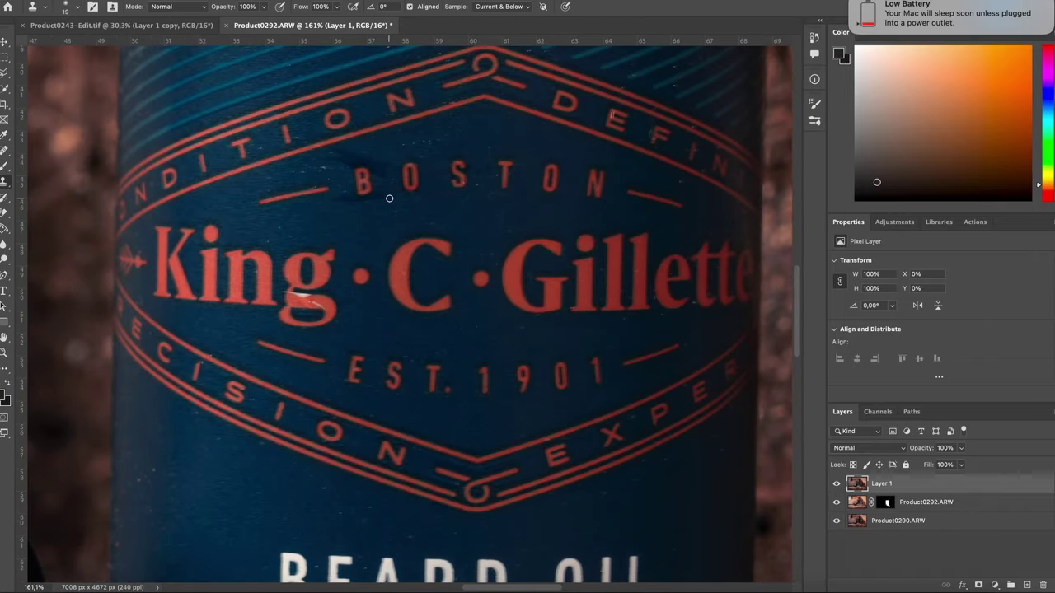
pyautogui.scroll(-10, 346, 179)
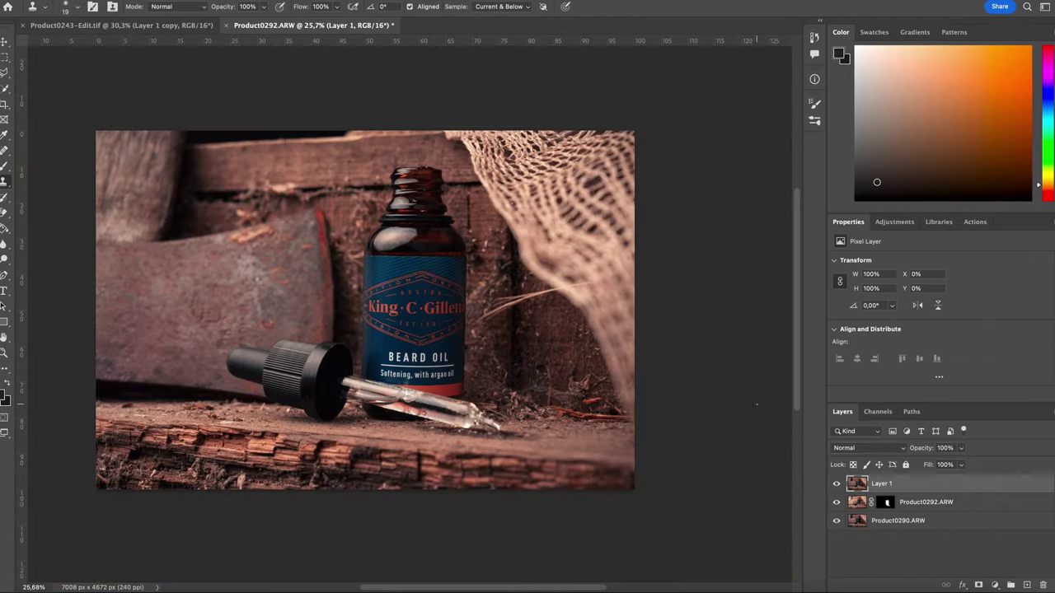
pyautogui.click(837, 484)
# Stamp visible into a new layer and apply a 9.5 px Gaussian Blur.
pyautogui.click(836, 484)
pyautogui.press('super+alt+shift+e')
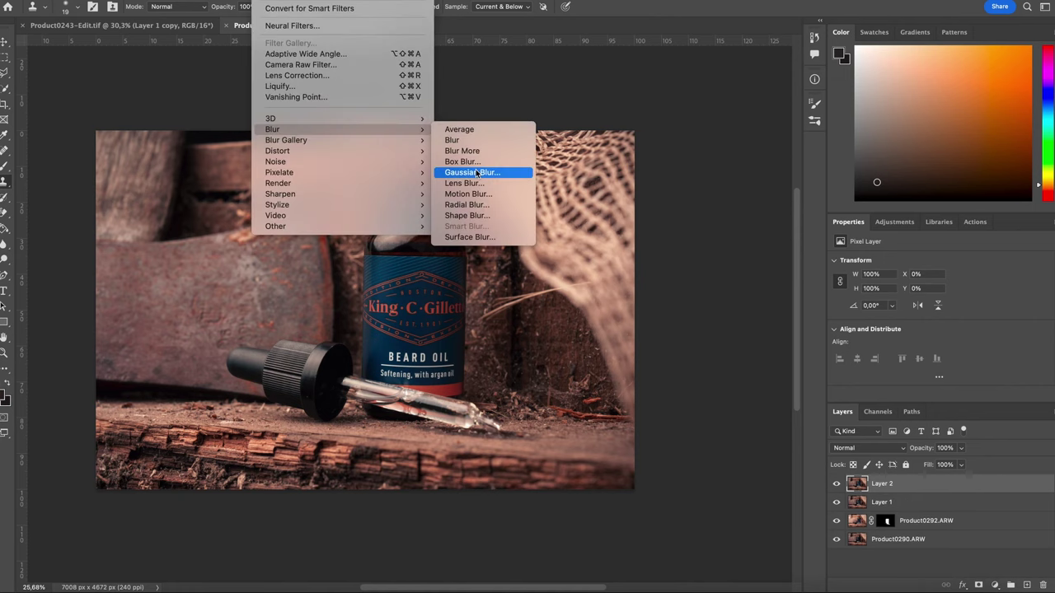
pyautogui.click(483, 173)
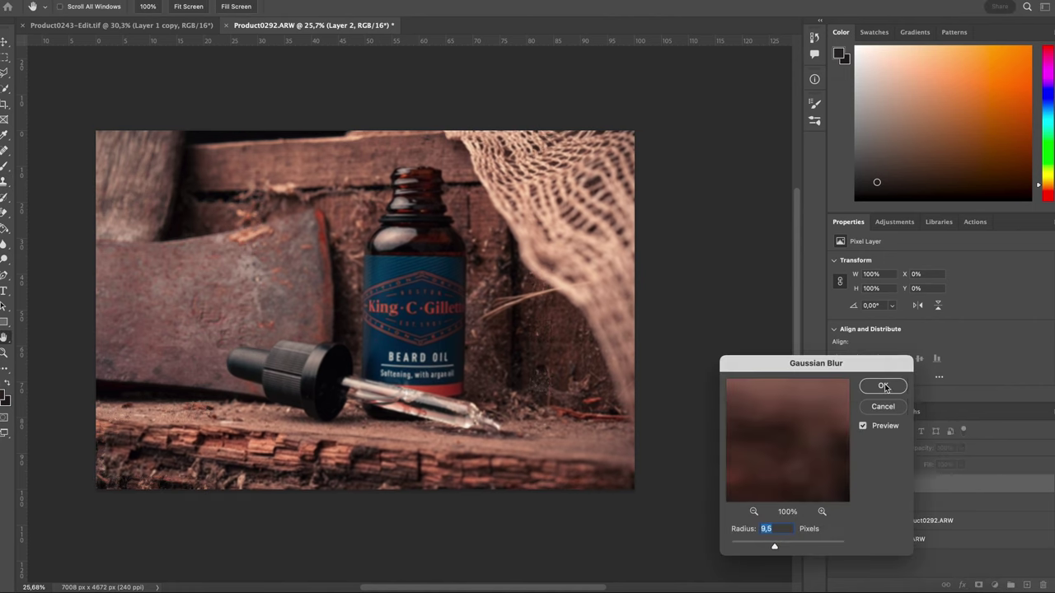
pyautogui.click(883, 387)
# Hide the blur behind an inverted mask, ready the brush, and save Product0290-Edit.tif.
pyautogui.click(978, 584)
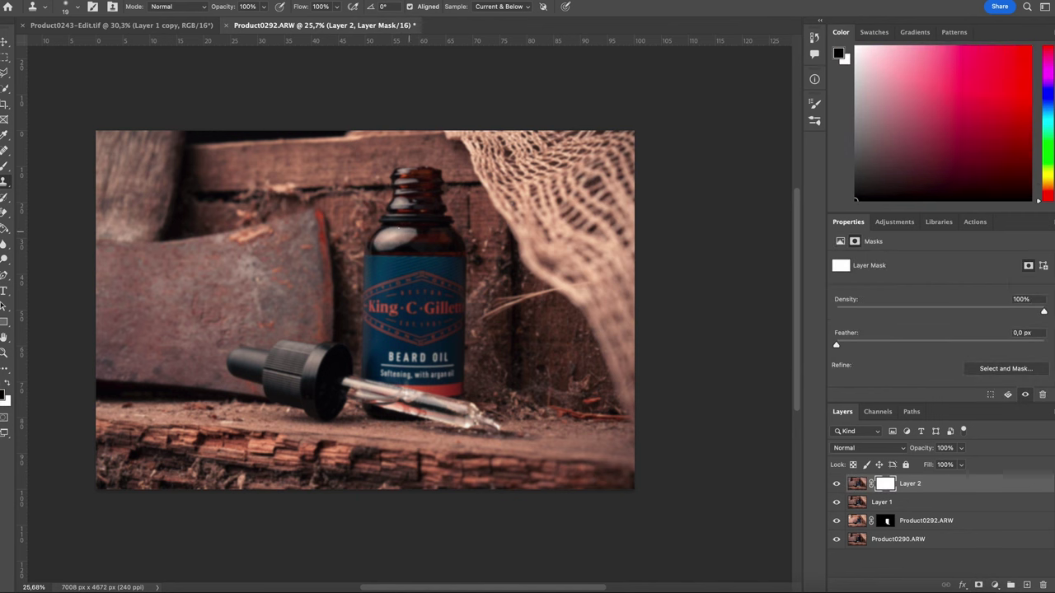
pyautogui.hotkey('ctrl', 'i')
pyautogui.hotkey('ctrl', '0')
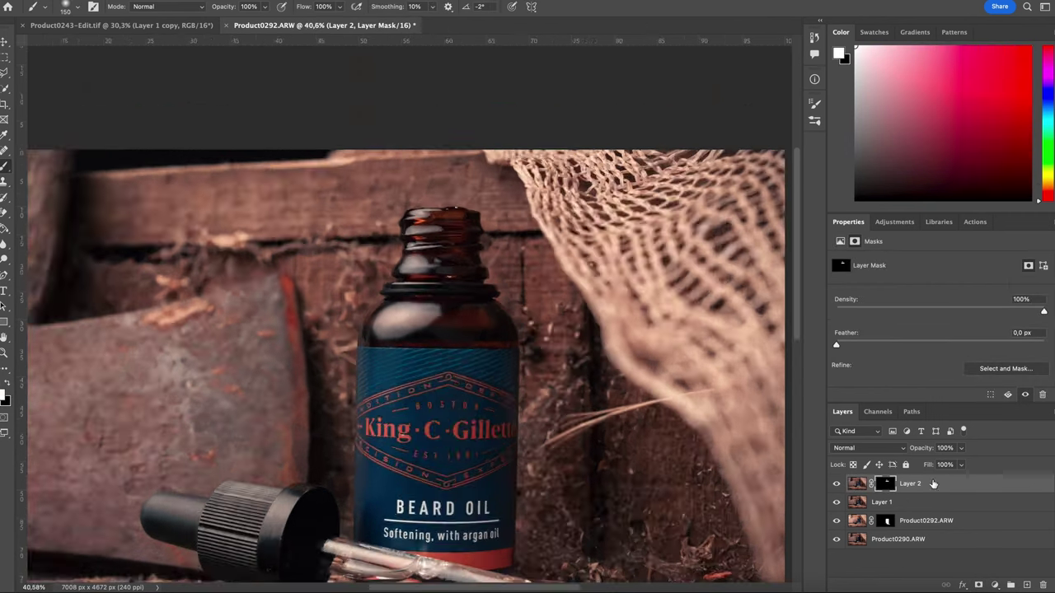
pyautogui.press('b')
pyautogui.click(836, 484)
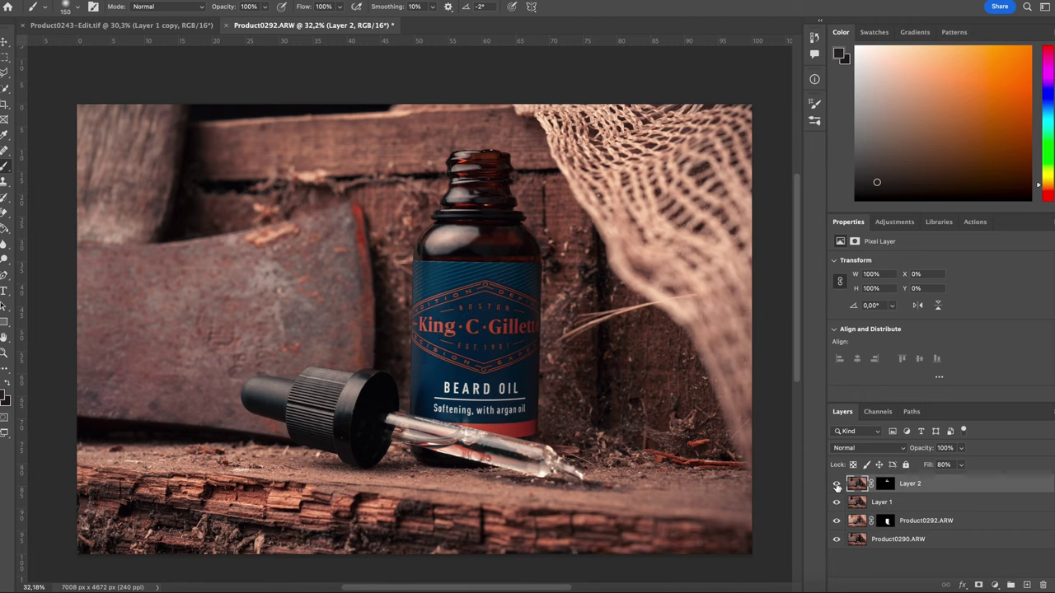
pyautogui.hotkey('ctrl', 's')
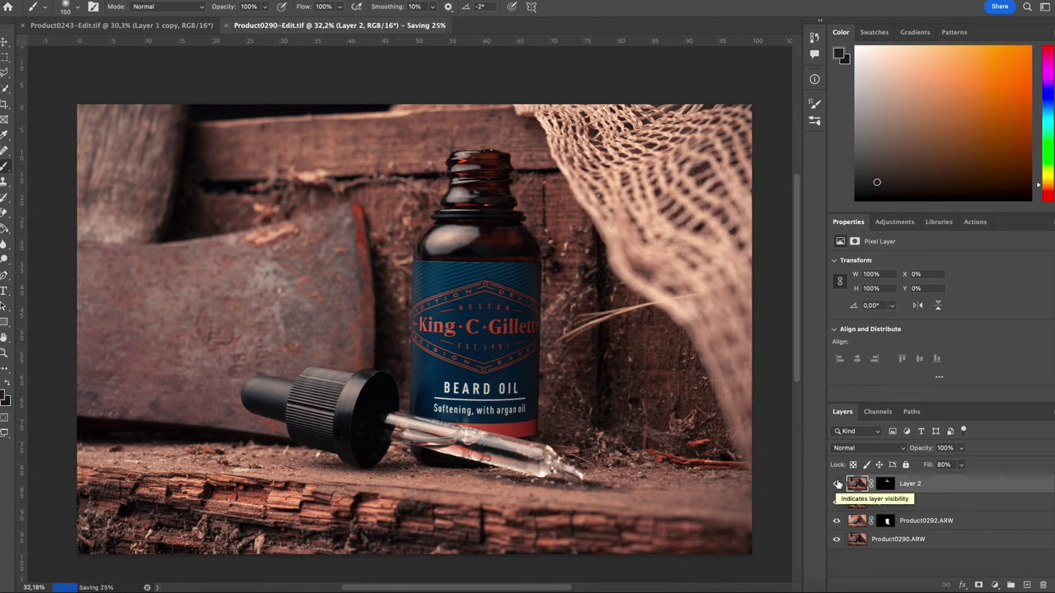